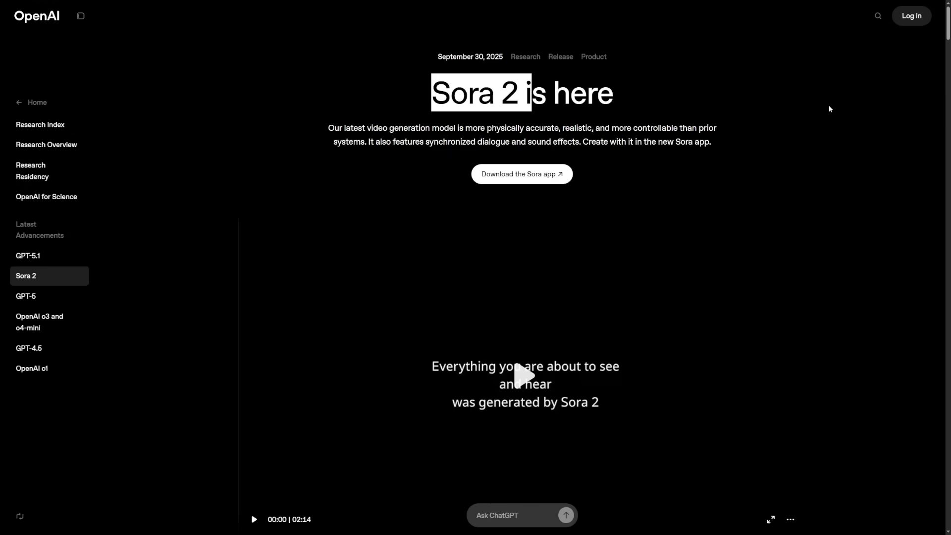
pyautogui.scroll(-1, 835, 120)
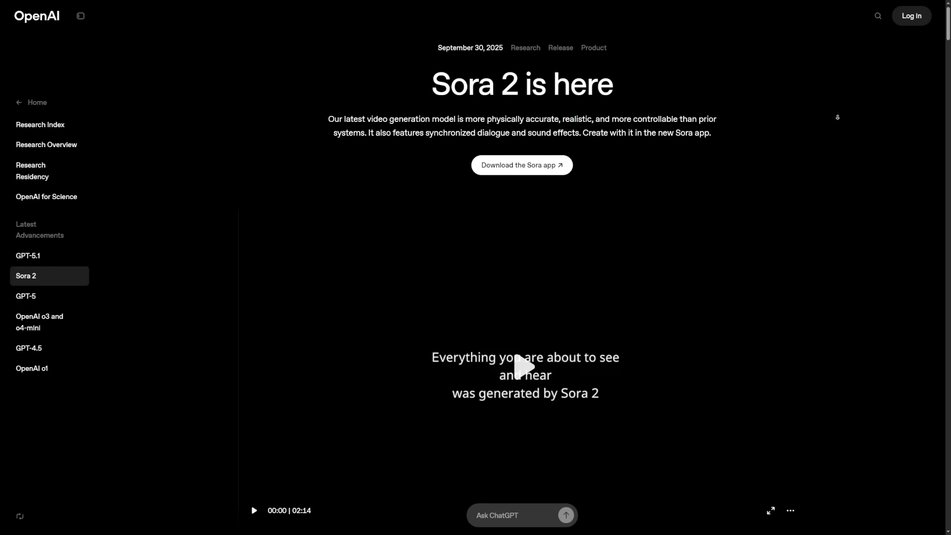
pyautogui.scroll(-2, 835, 120)
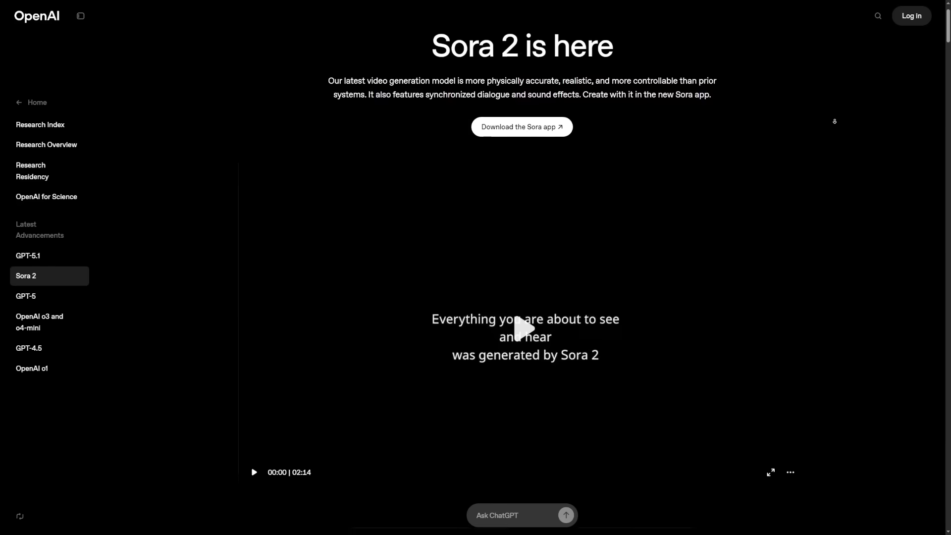
pyautogui.scroll(-2, 834, 122)
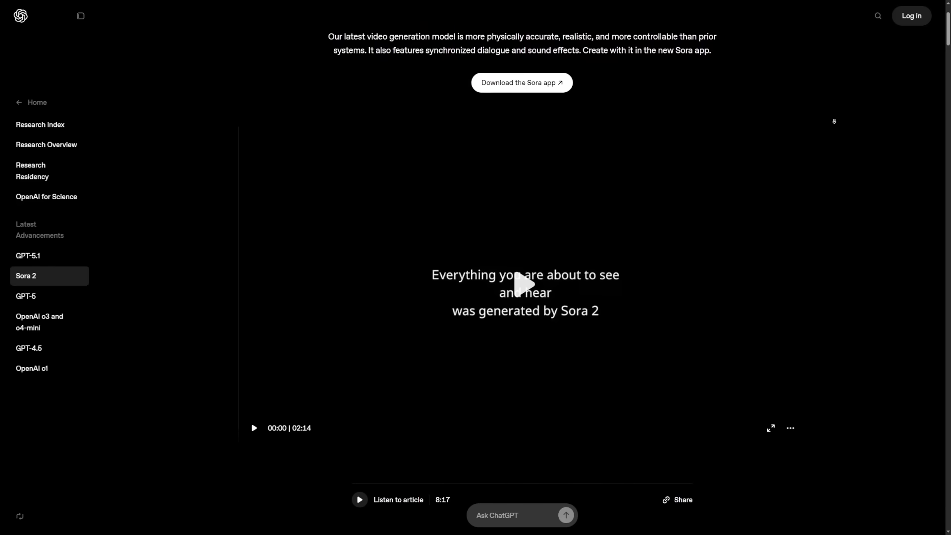
pyautogui.scroll(-2, 833, 121)
pyautogui.click(835, 124)
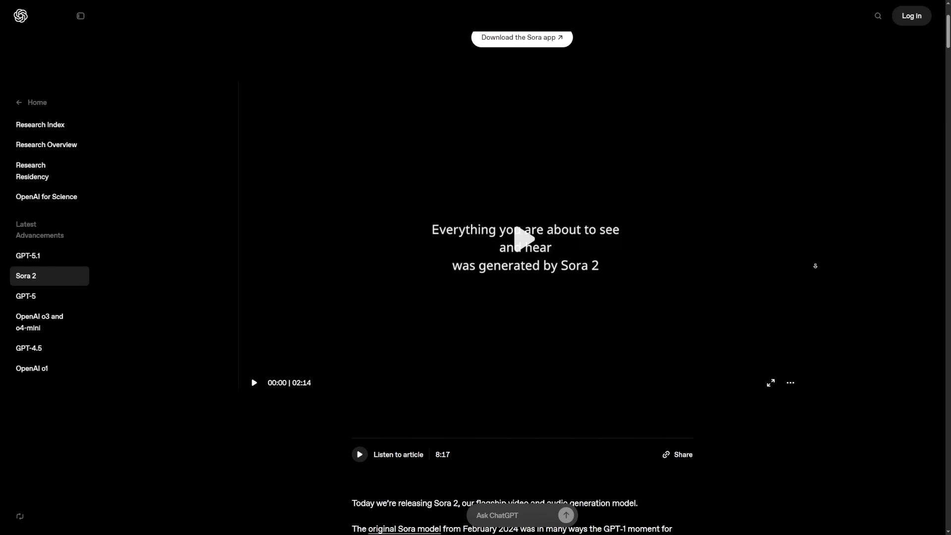
pyautogui.scroll(-2, 816, 270)
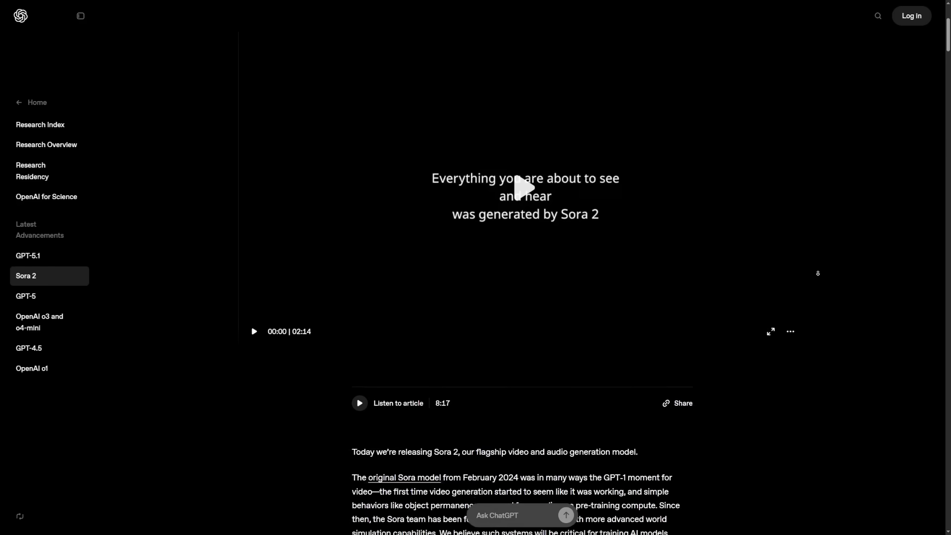
pyautogui.scroll(-3, 818, 273)
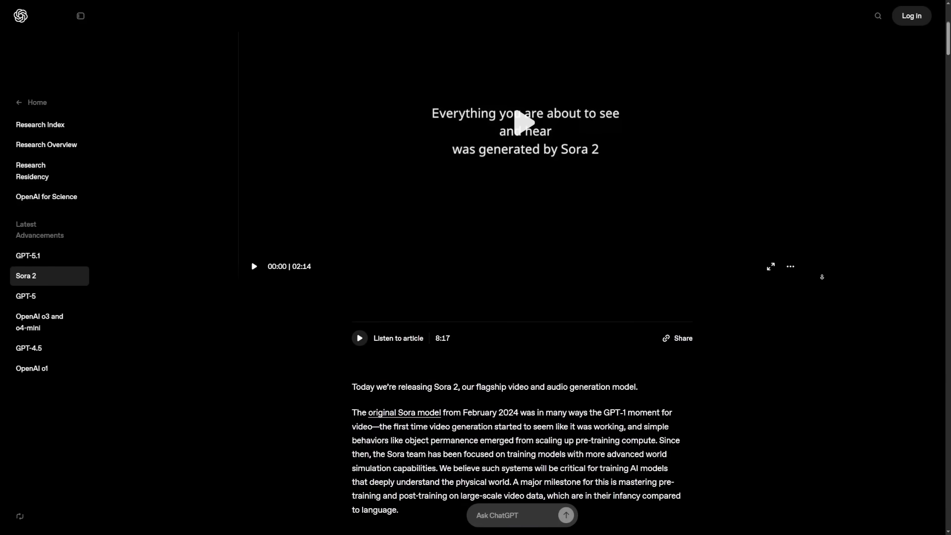
pyautogui.scroll(-3, 823, 275)
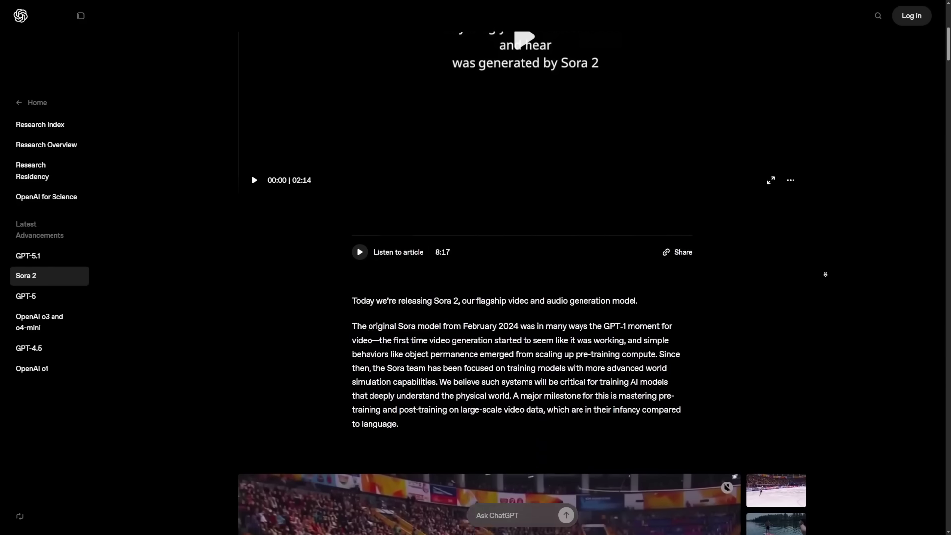
pyautogui.scroll(-3, 825, 275)
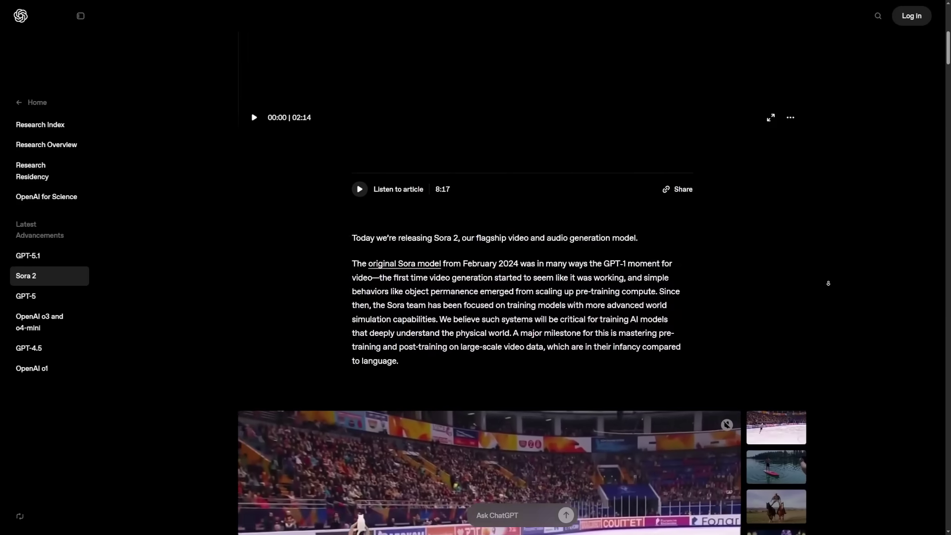
pyautogui.scroll(-5, 828, 283)
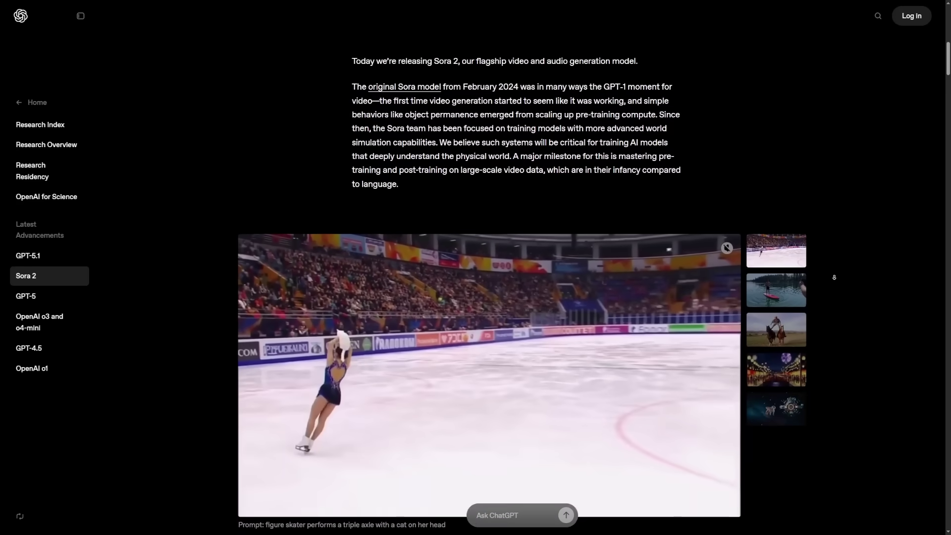
pyautogui.scroll(-3, 834, 278)
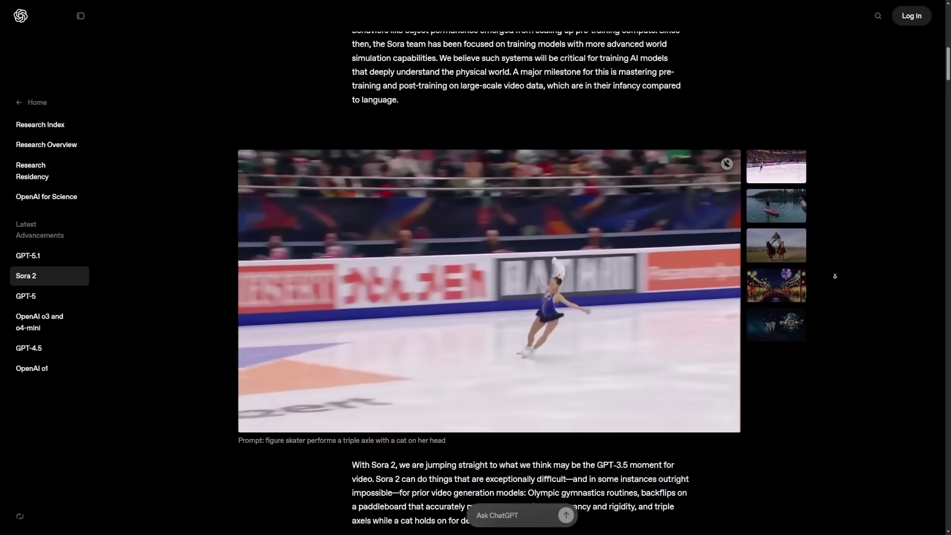
pyautogui.scroll(-3, 834, 275)
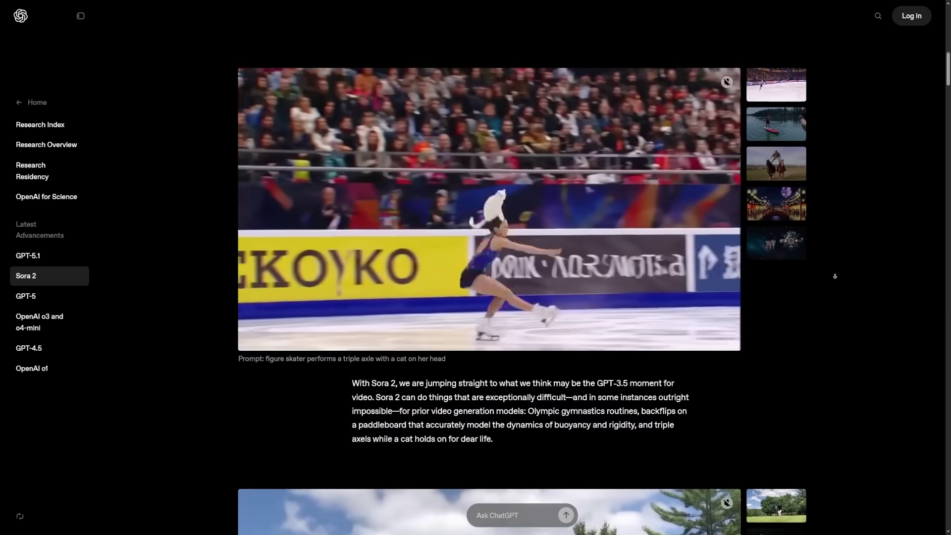
pyautogui.scroll(-3, 834, 276)
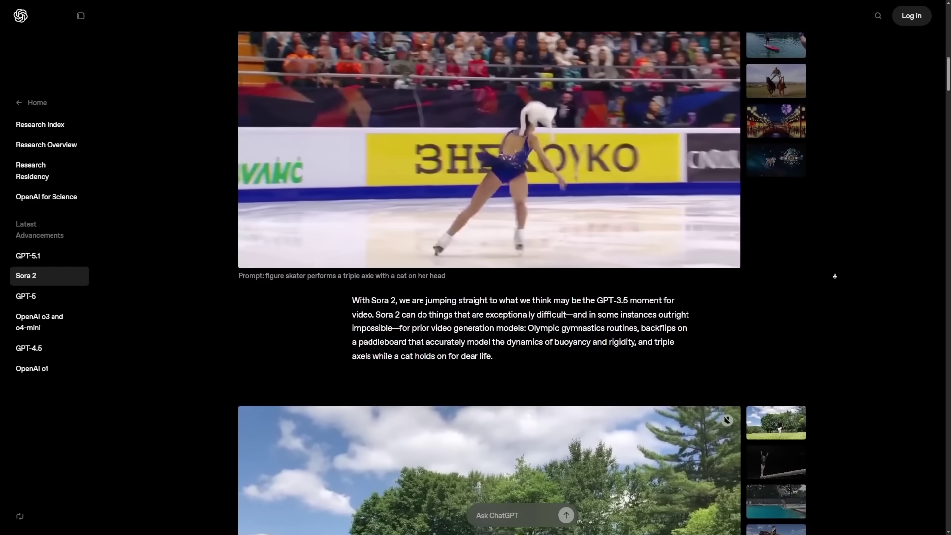
pyautogui.scroll(-5, 835, 276)
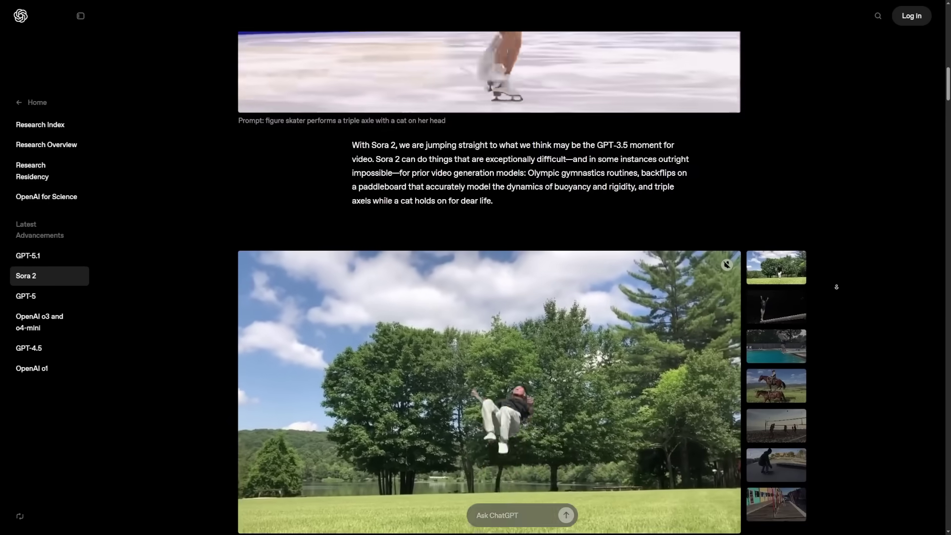
pyautogui.scroll(-5, 836, 286)
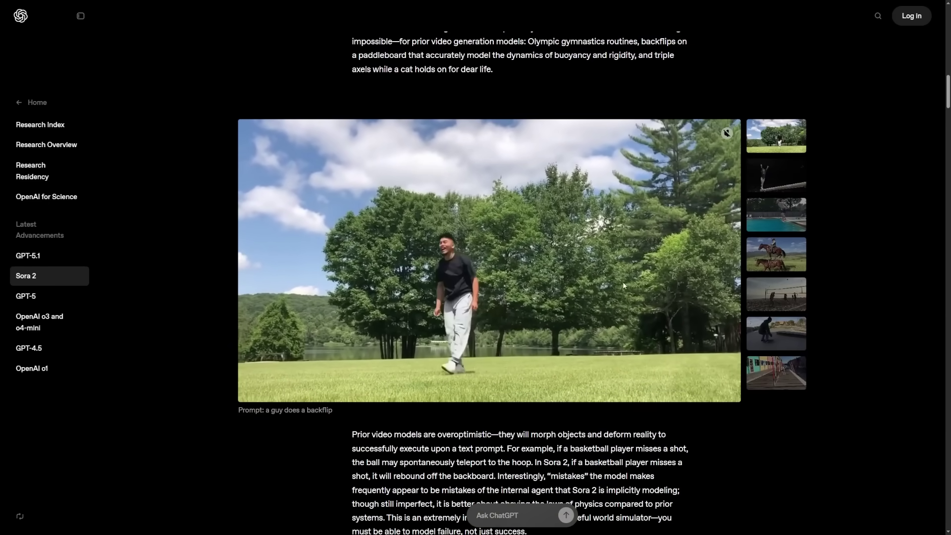
pyautogui.scroll(4, 870, 379)
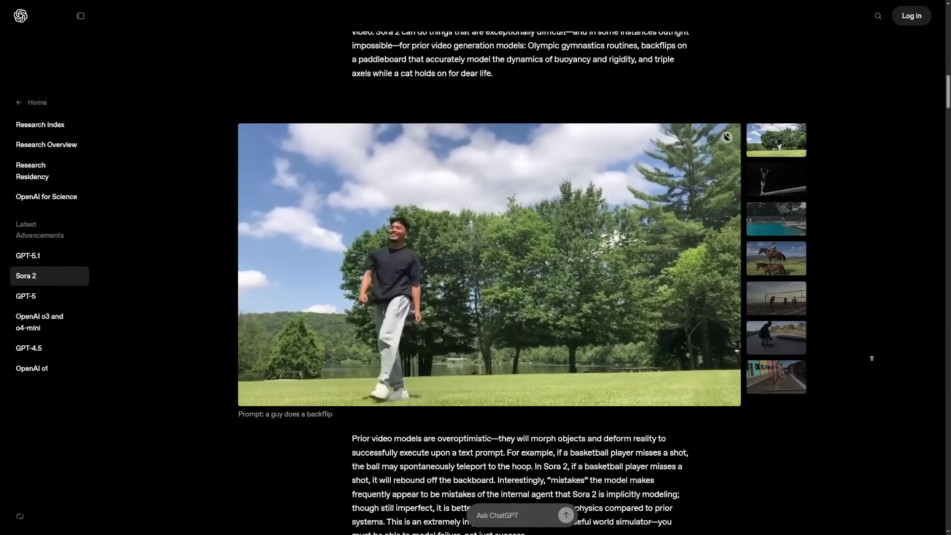
pyautogui.scroll(15, 871, 346)
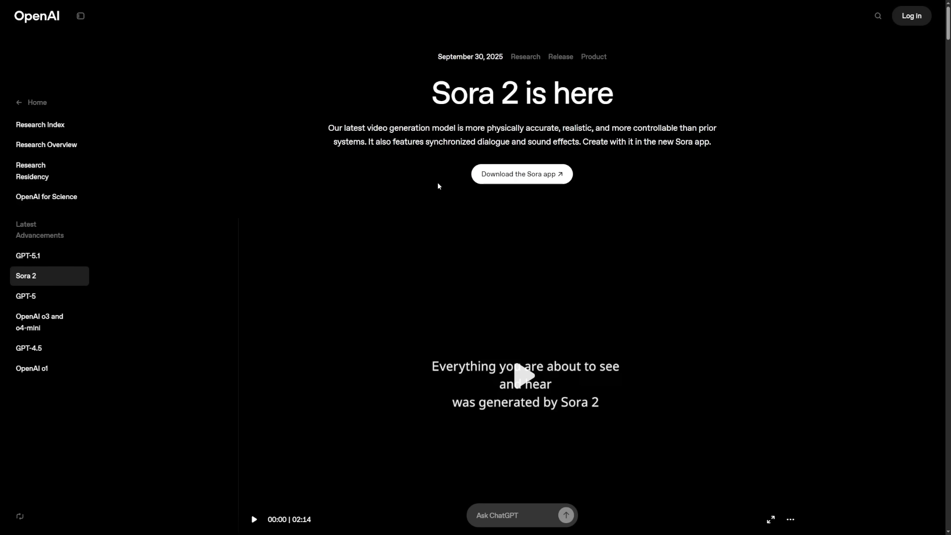
# - Highlight the Sora 2 title text on the page
pyautogui.moveTo(428, 94); pyautogui.dragTo(587, 94)
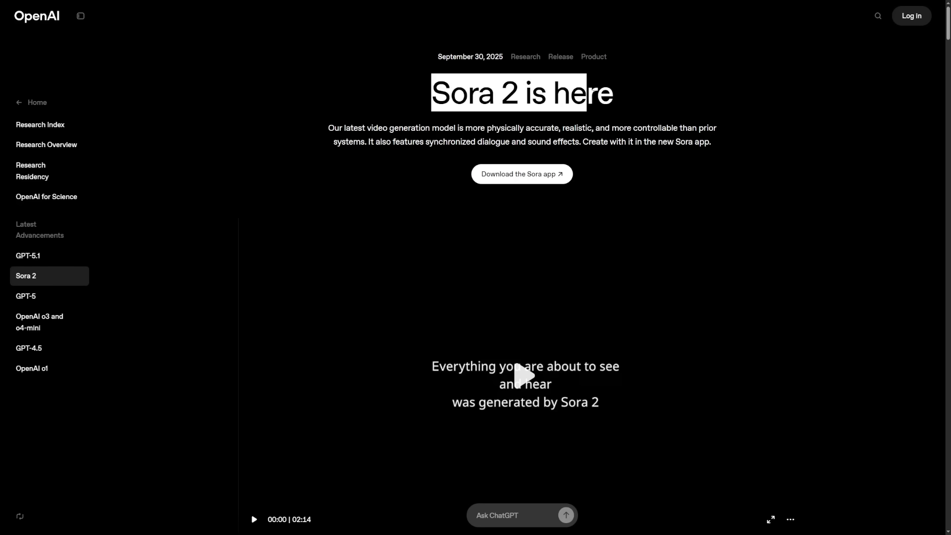
pyautogui.click(629, 97)
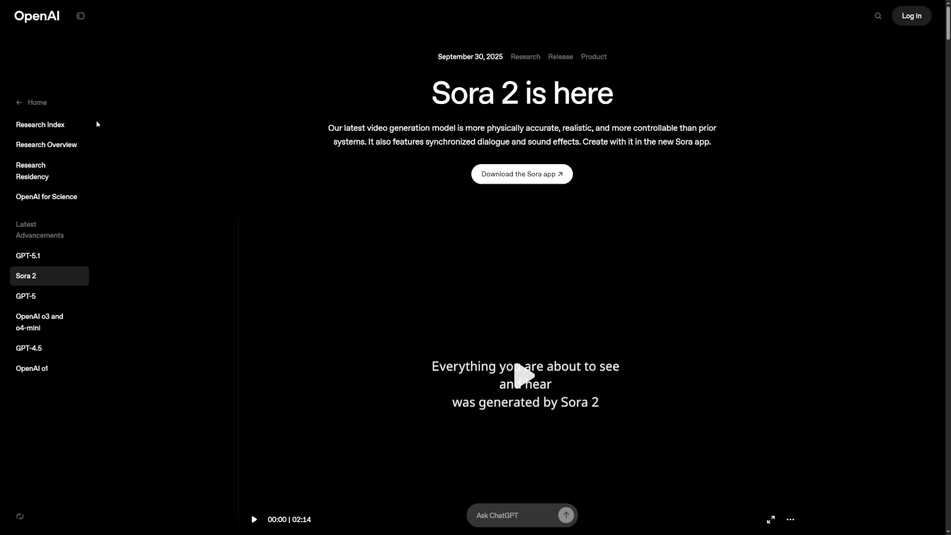
pyautogui.moveTo(426, 102); pyautogui.dragTo(518, 375)
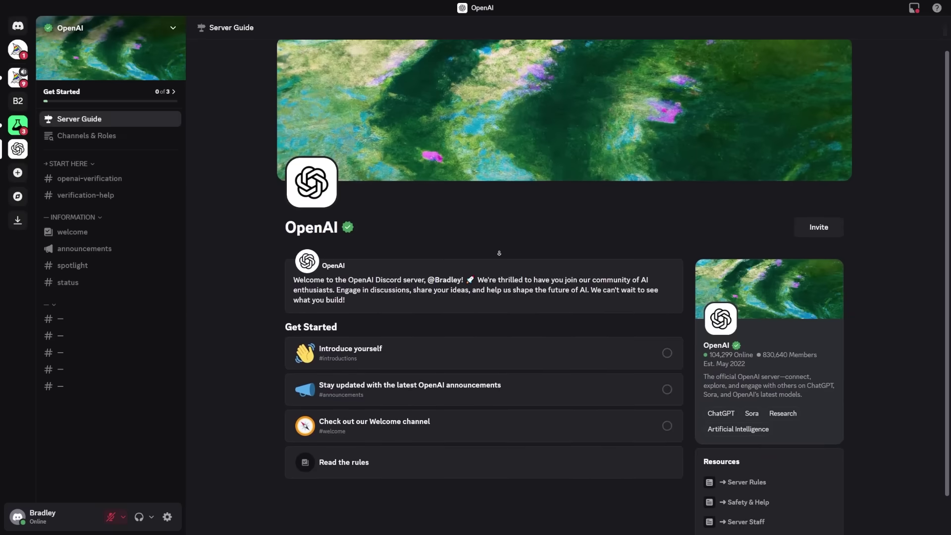
# - In the OpenAI Discord server, go through the announcements channel to the #welcome channel
pyautogui.scroll(-2, 499, 253)
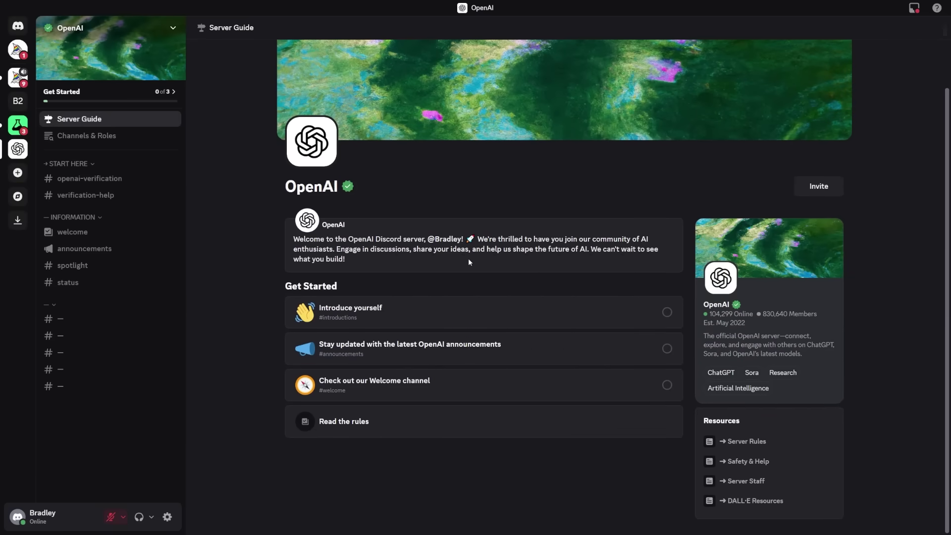
pyautogui.click(114, 252)
pyautogui.click(92, 233)
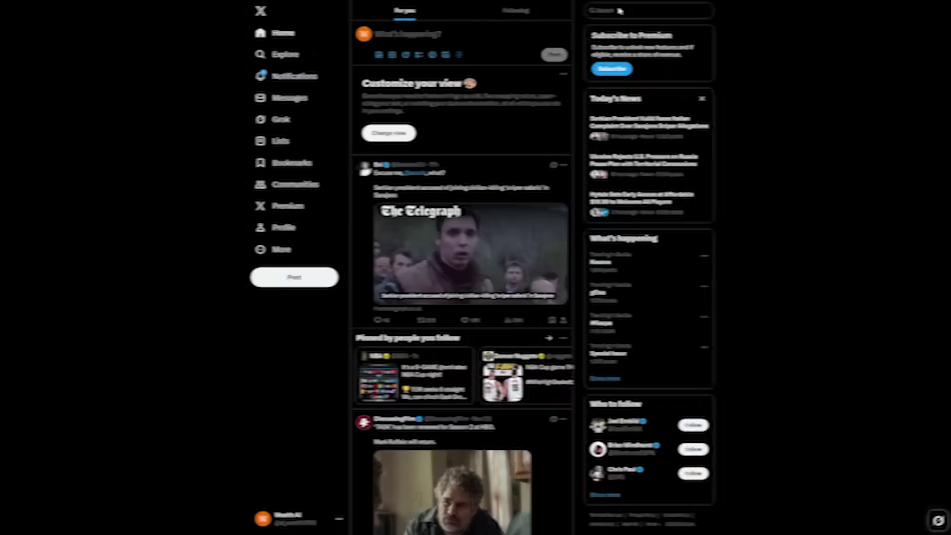
# - Search X for 'Sora 2 invite code' and scroll through the results
pyautogui.click(639, 10)
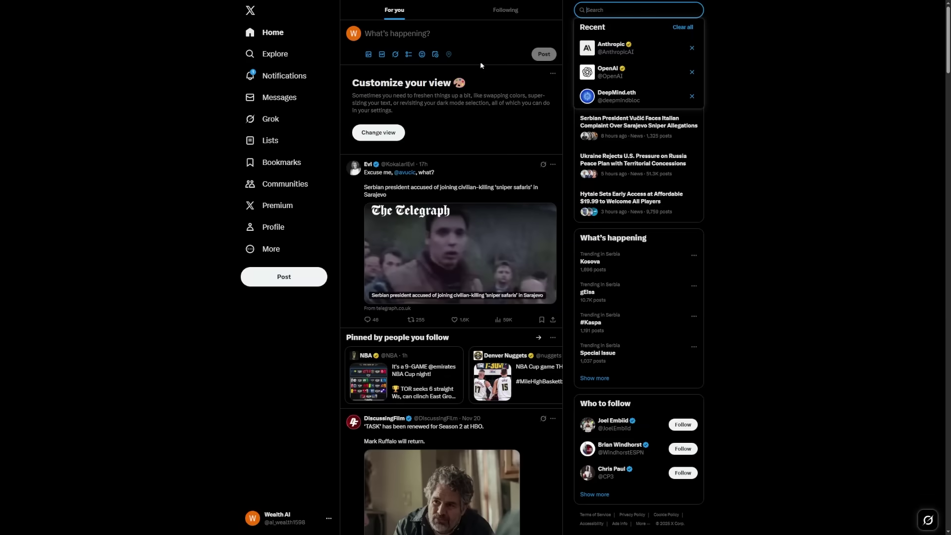
pyautogui.write('Sora 2 invite code')
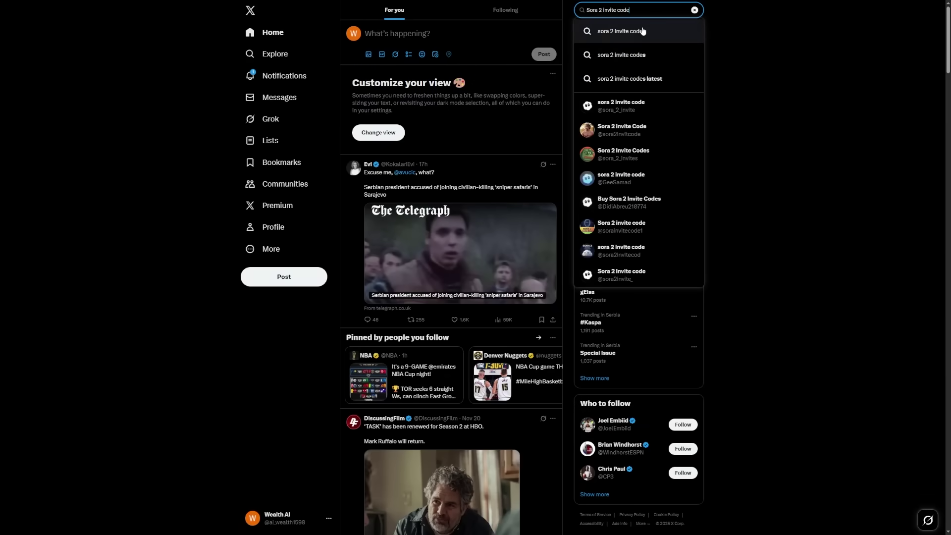
pyautogui.click(674, 33)
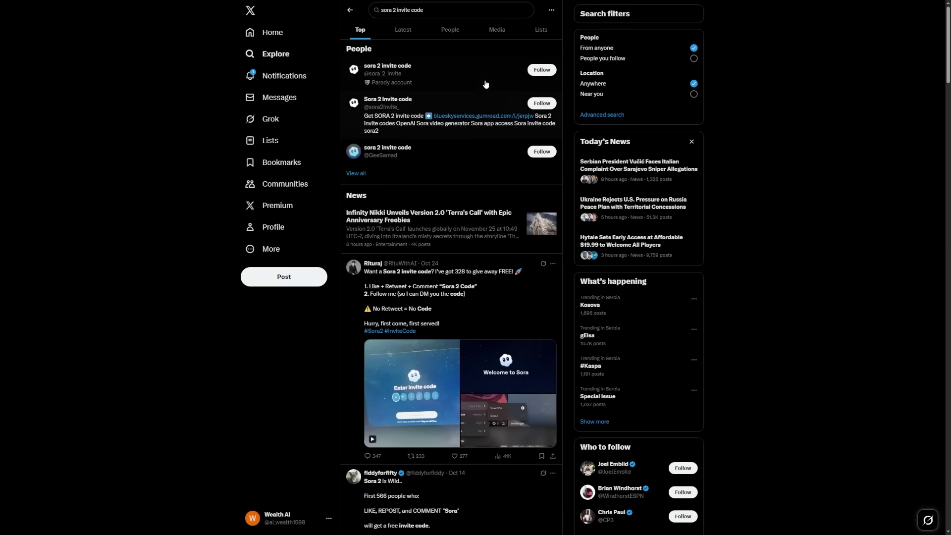
pyautogui.scroll(-1, 570, 80)
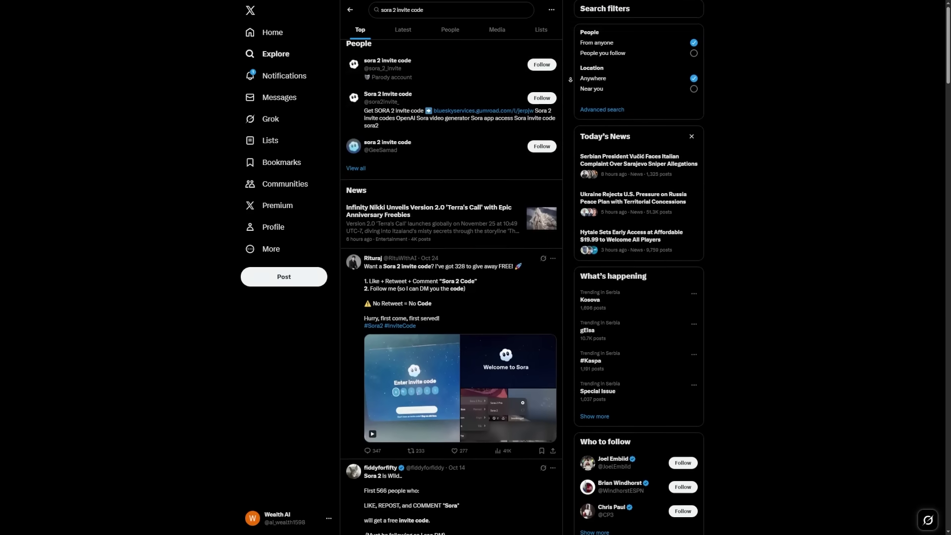
pyautogui.scroll(-2, 570, 81)
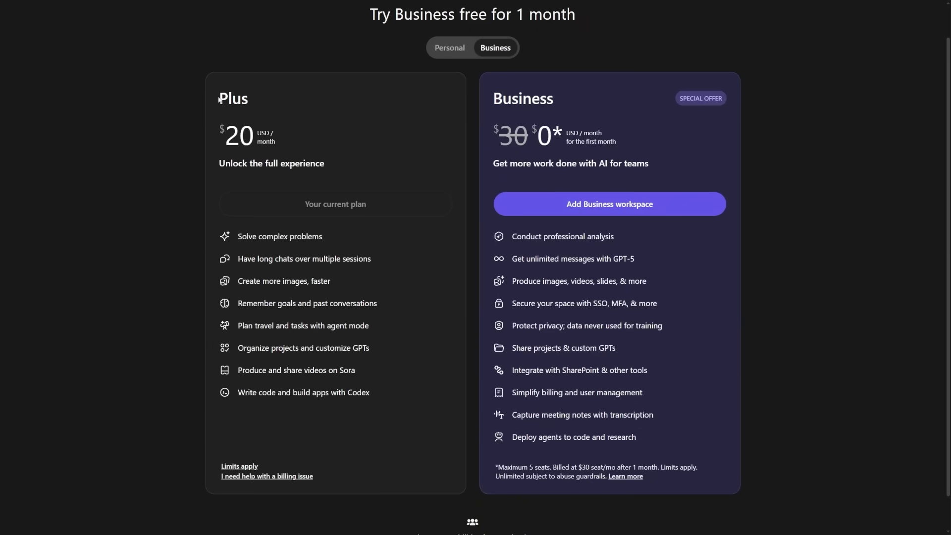
# - Highlight the Plus plan name, $20 price and its feature list down to Codex
pyautogui.moveTo(253, 100)
pyautogui.mouseDown()
pyautogui.moveTo(352, 170)
pyautogui.moveTo(224, 97)
pyautogui.moveTo(249, 102)
pyautogui.mouseUp()
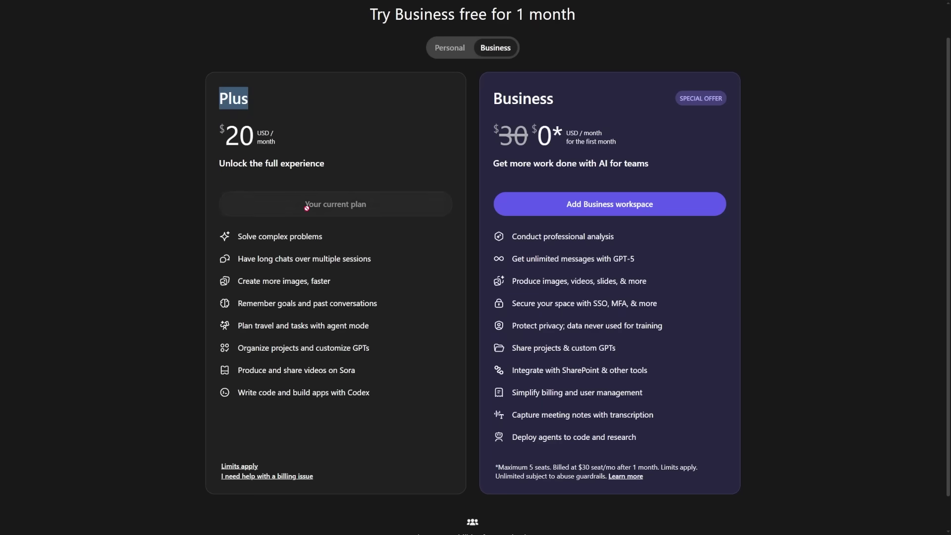
pyautogui.moveTo(291, 250); pyautogui.dragTo(452, 395)
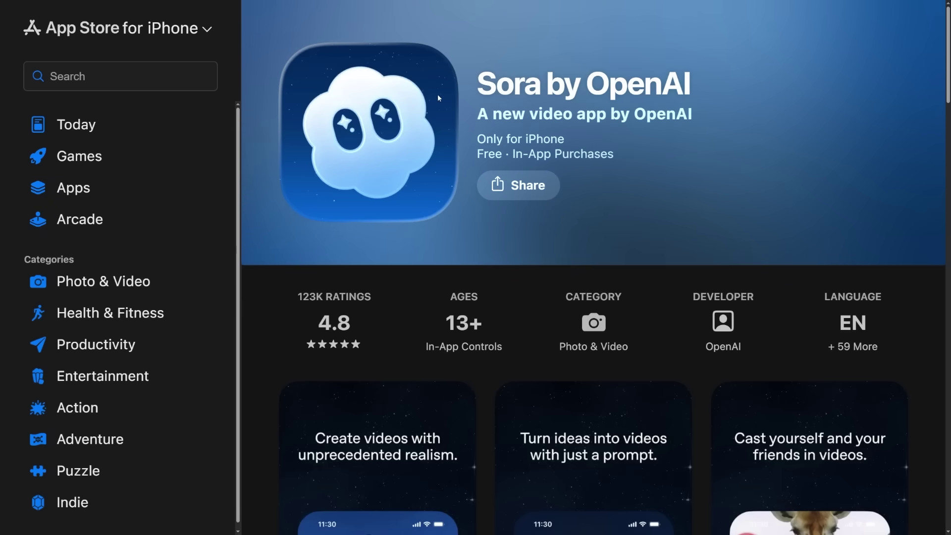
pyautogui.scroll(-1, 687, 114)
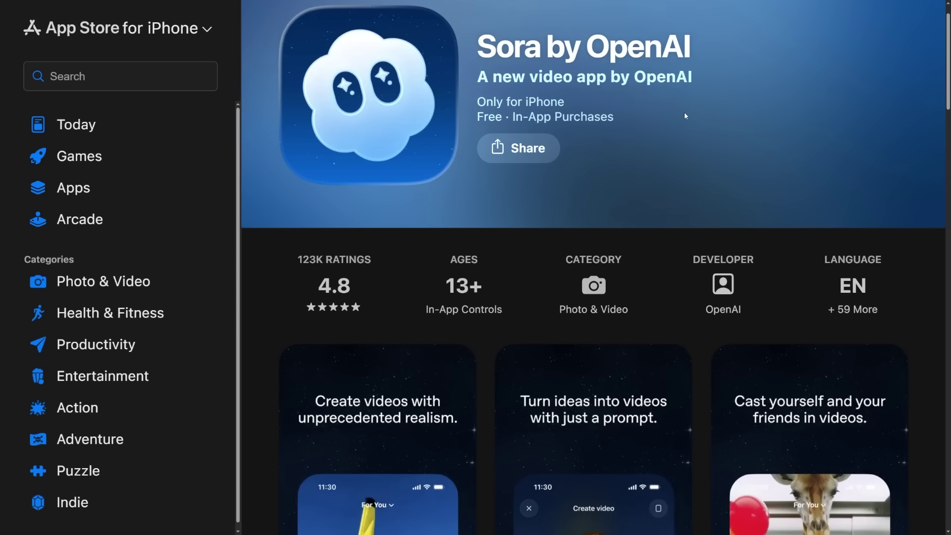
pyautogui.scroll(-1, 681, 124)
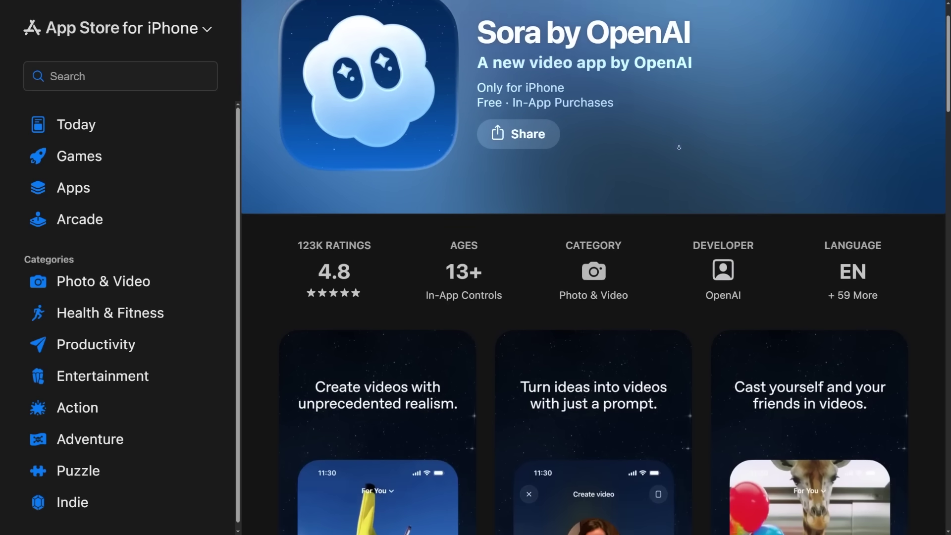
pyautogui.scroll(-1, 678, 160)
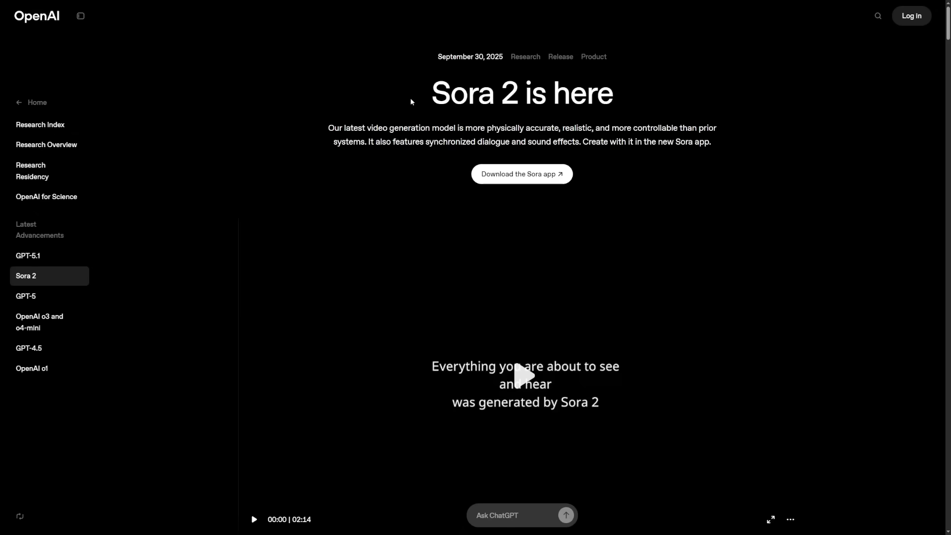
pyautogui.moveTo(411, 102); pyautogui.dragTo(500, 99)
pyautogui.click(834, 107)
pyautogui.scroll(-1, 837, 115)
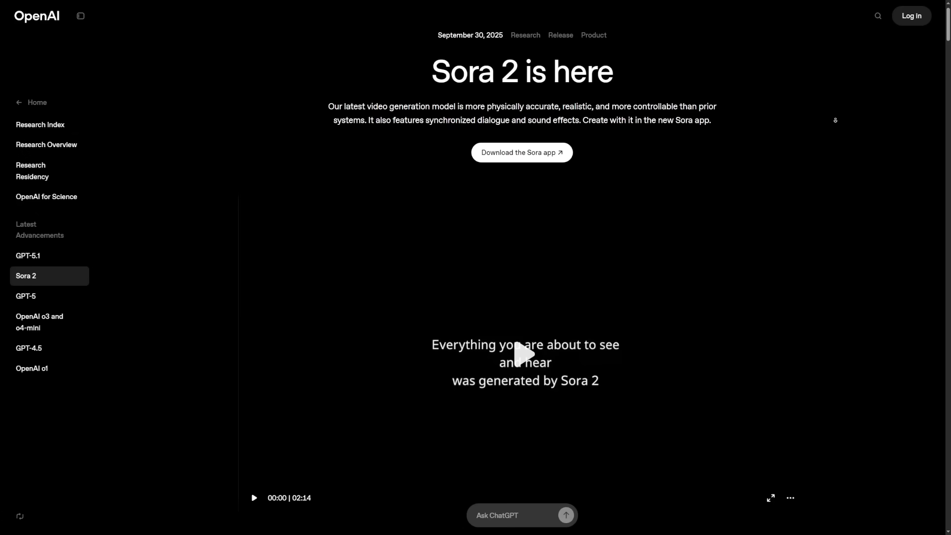
pyautogui.scroll(-2, 835, 120)
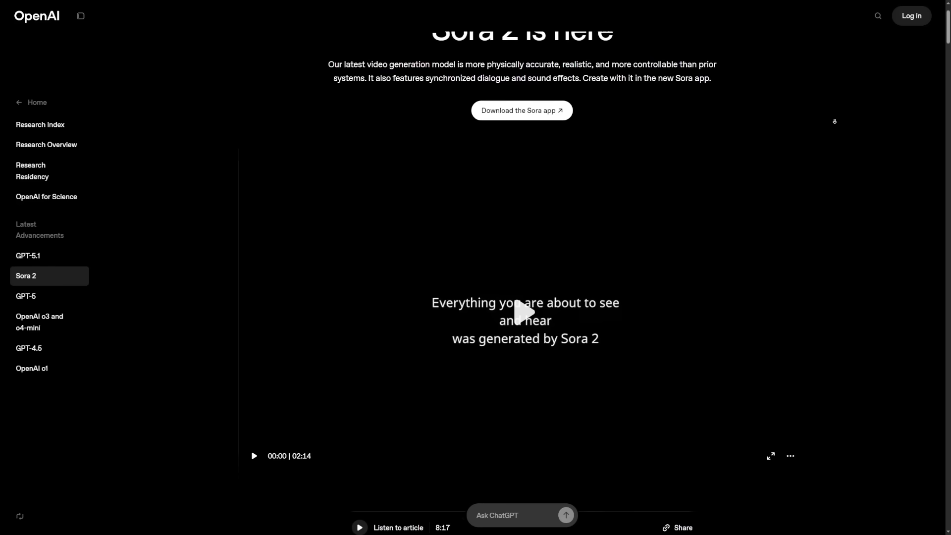
pyautogui.scroll(-2, 834, 121)
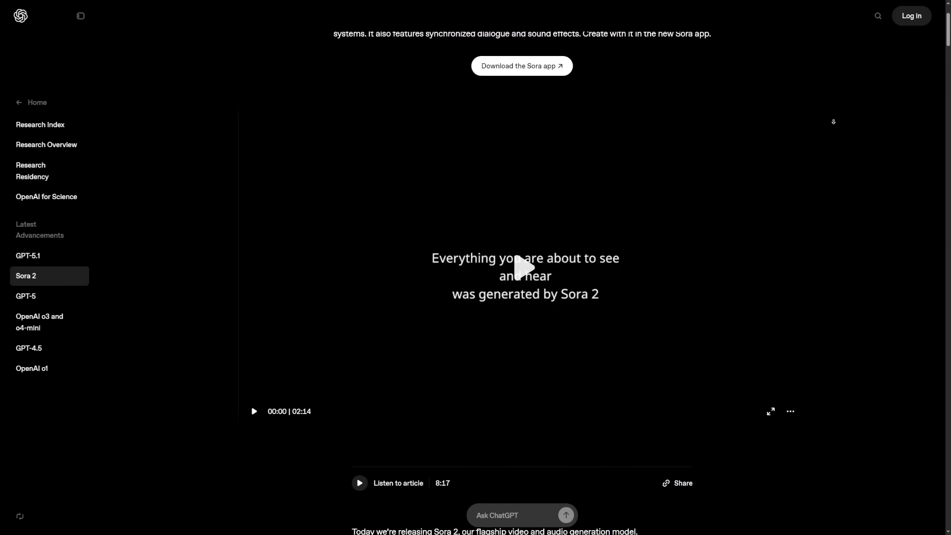
pyautogui.scroll(-1, 834, 122)
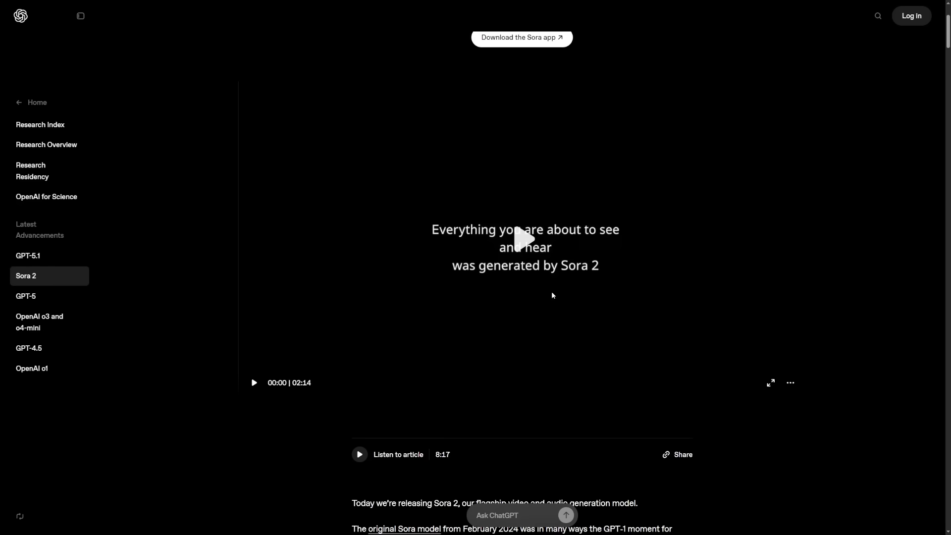
pyautogui.middleClick(817, 273)
pyautogui.scroll(-2, 818, 273)
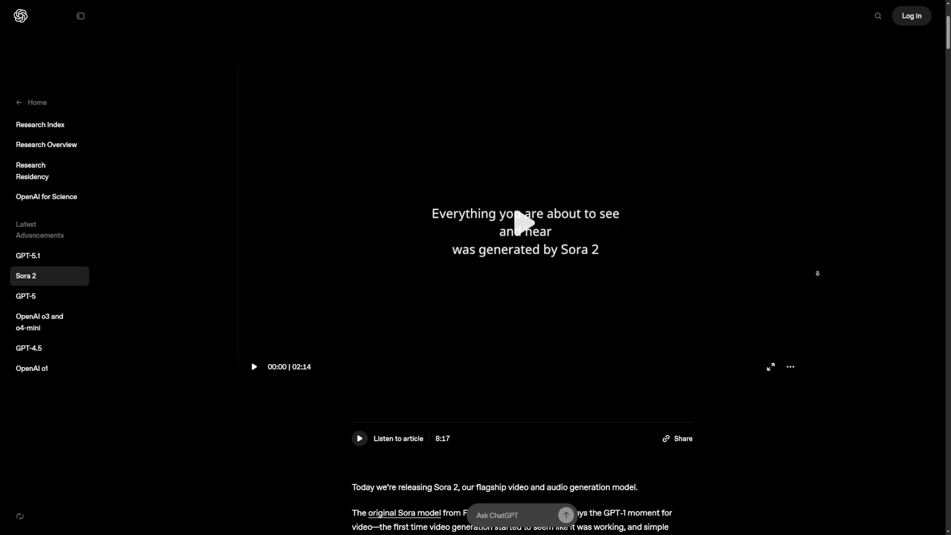
pyautogui.scroll(-2, 819, 275)
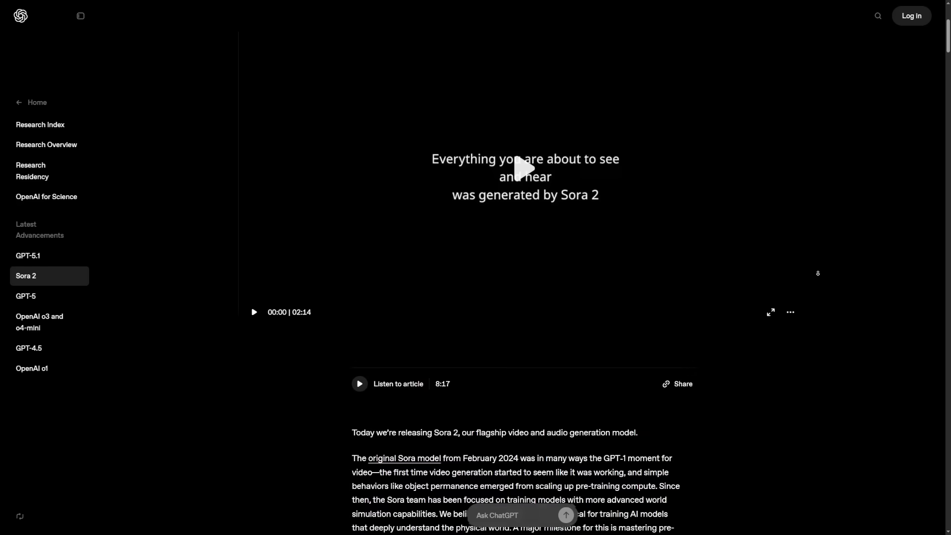
pyautogui.scroll(-3, 822, 275)
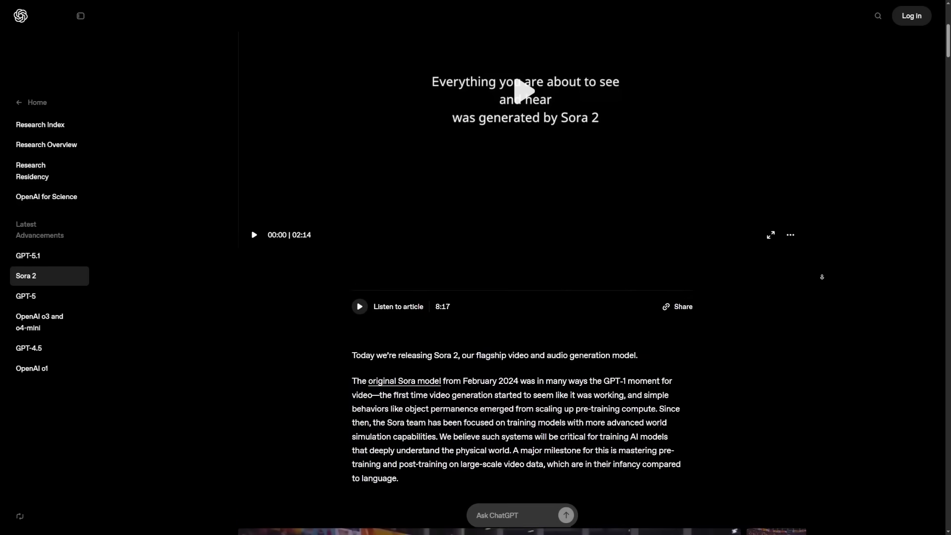
pyautogui.scroll(-2, 823, 276)
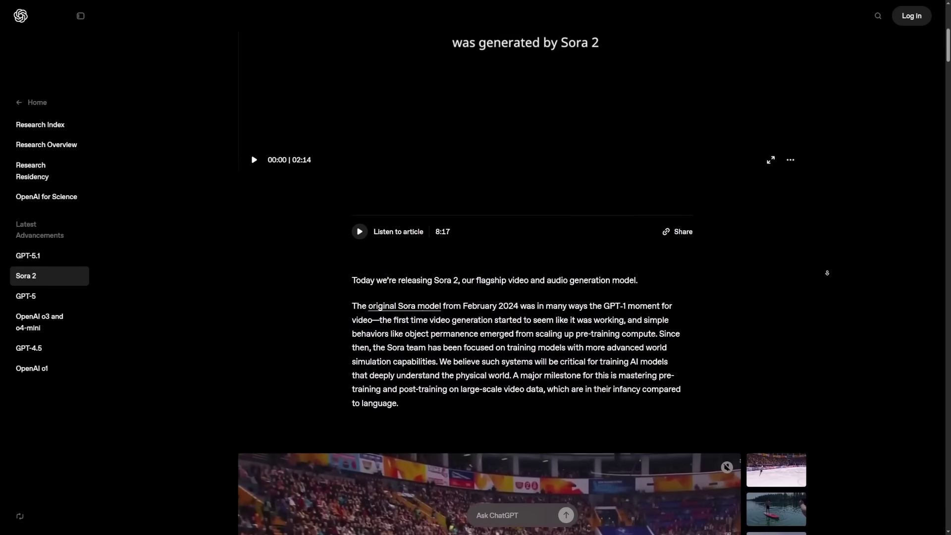
pyautogui.scroll(-4, 827, 276)
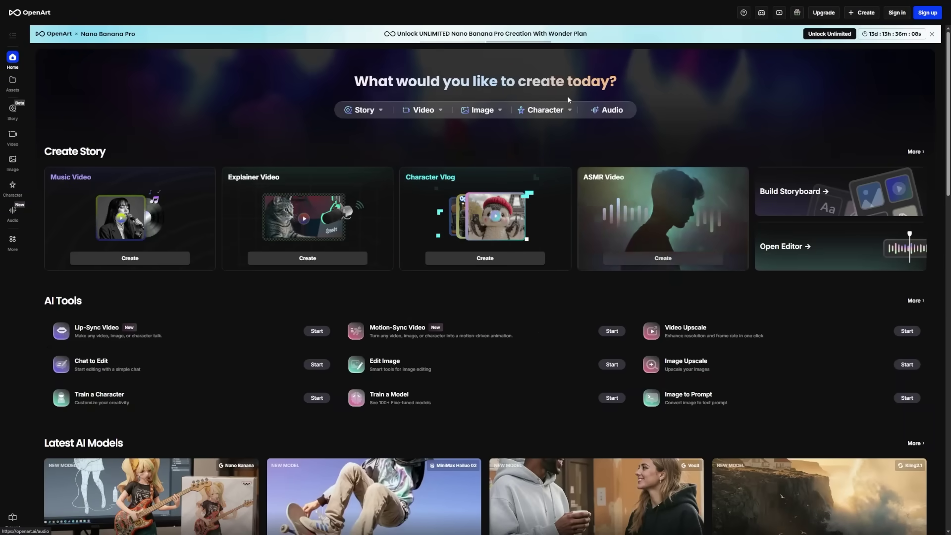
# - Open the image generator and choose Nano Banana as the model
pyautogui.scroll(-1, 750, 92)
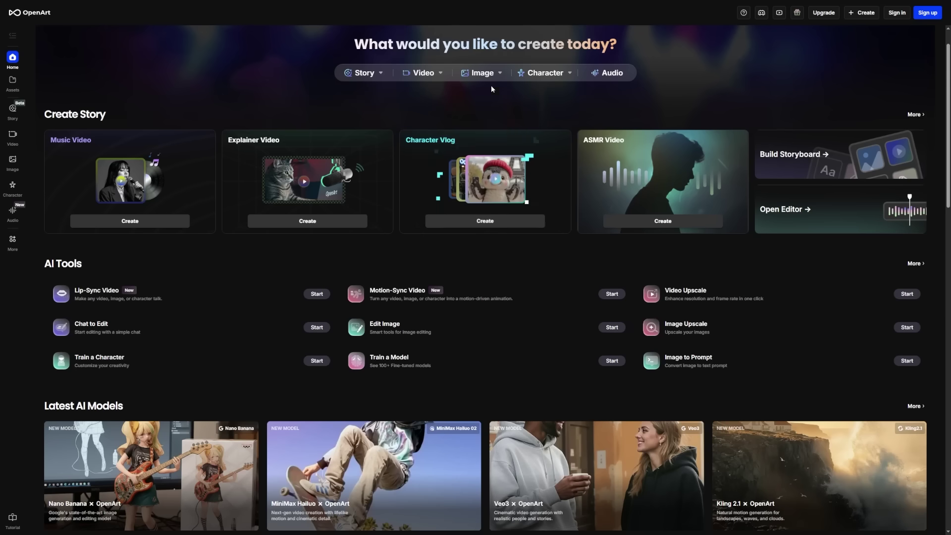
pyautogui.moveTo(488, 79)
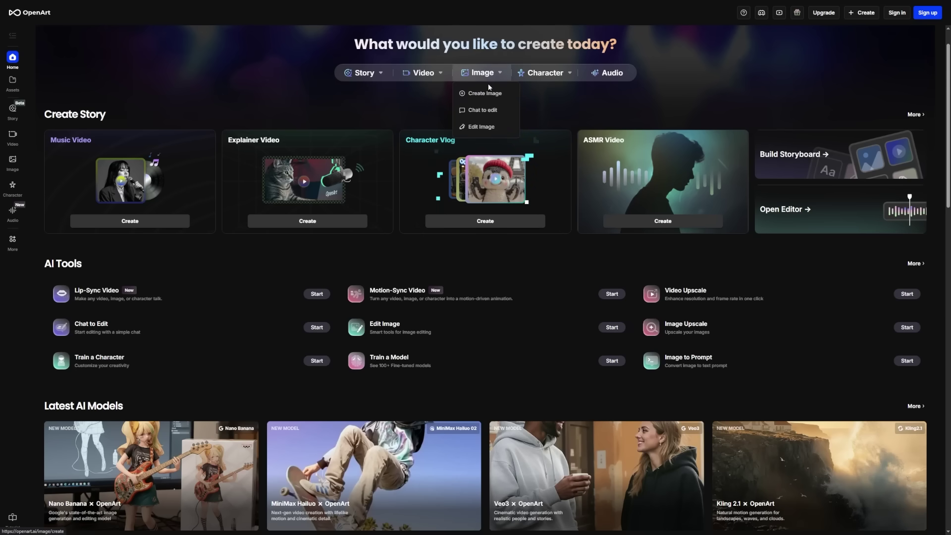
pyautogui.click(485, 93)
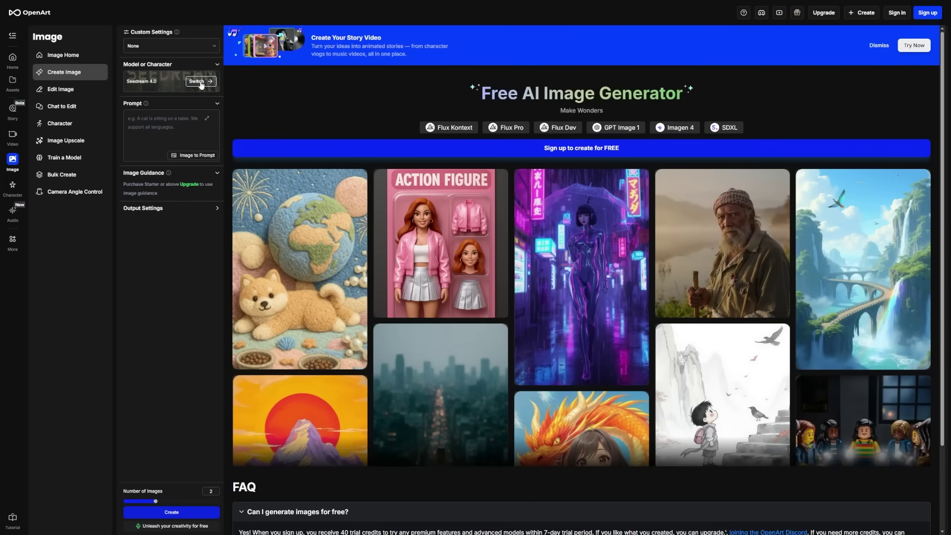
pyautogui.click(201, 82)
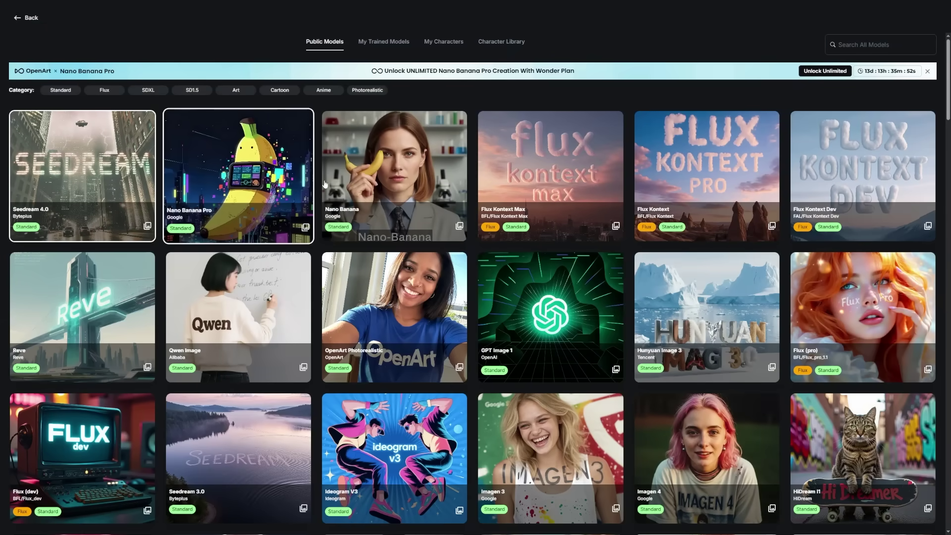
pyautogui.click(384, 177)
# - Paste the tiger-in-forest prompt with Auto Enhance on, generate, and browse the tiger images
pyautogui.click(171, 131)
pyautogui.write('A realistic image of a forest with nature and a tiger. Bright, vivid colors')
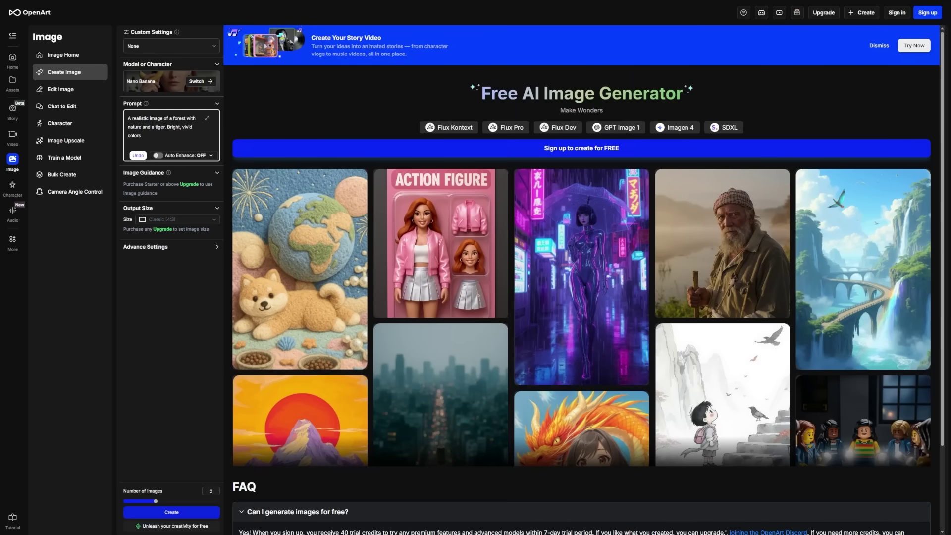
pyautogui.click(158, 155)
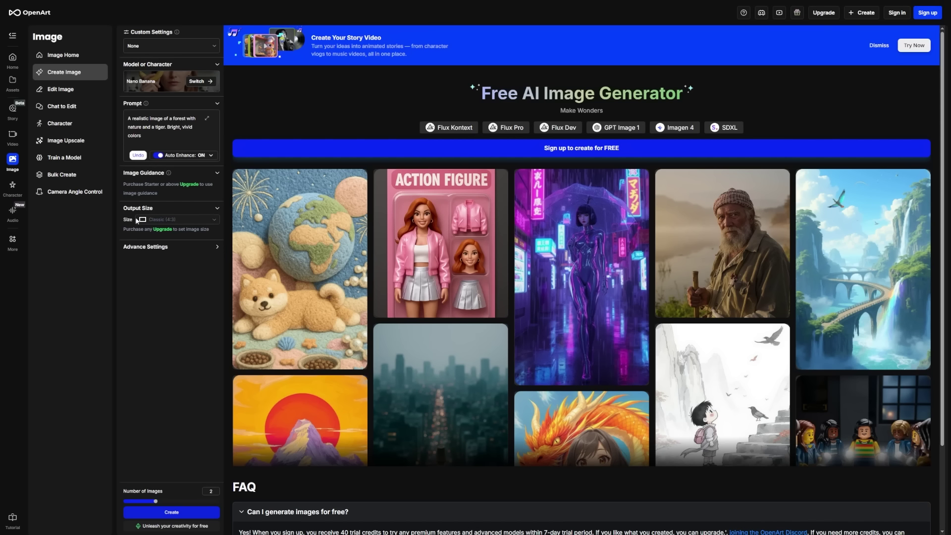
pyautogui.click(217, 211)
pyautogui.click(215, 213)
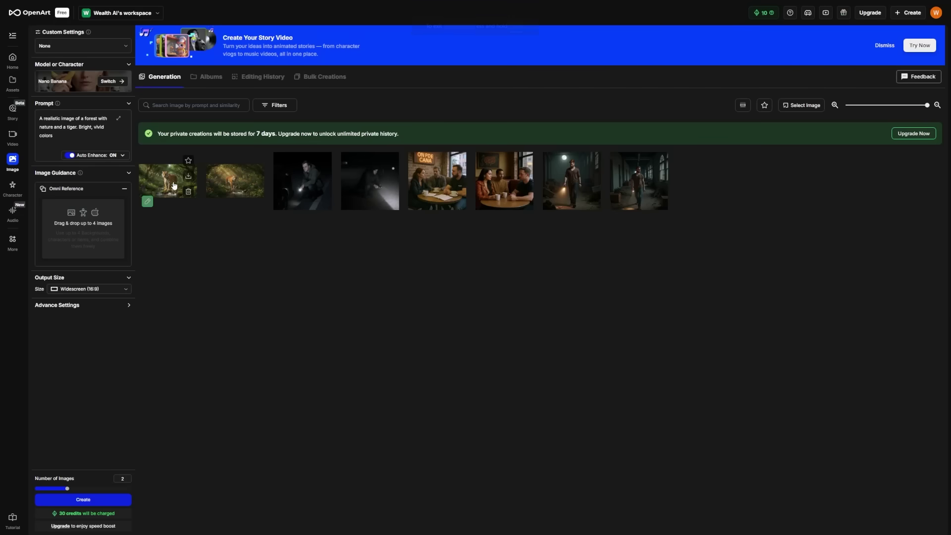
pyautogui.click(171, 182)
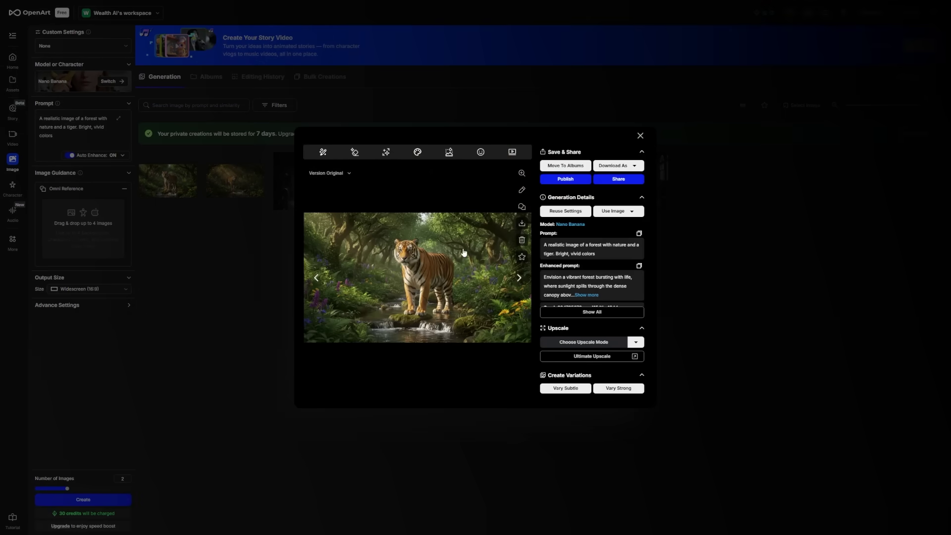
pyautogui.click(519, 278)
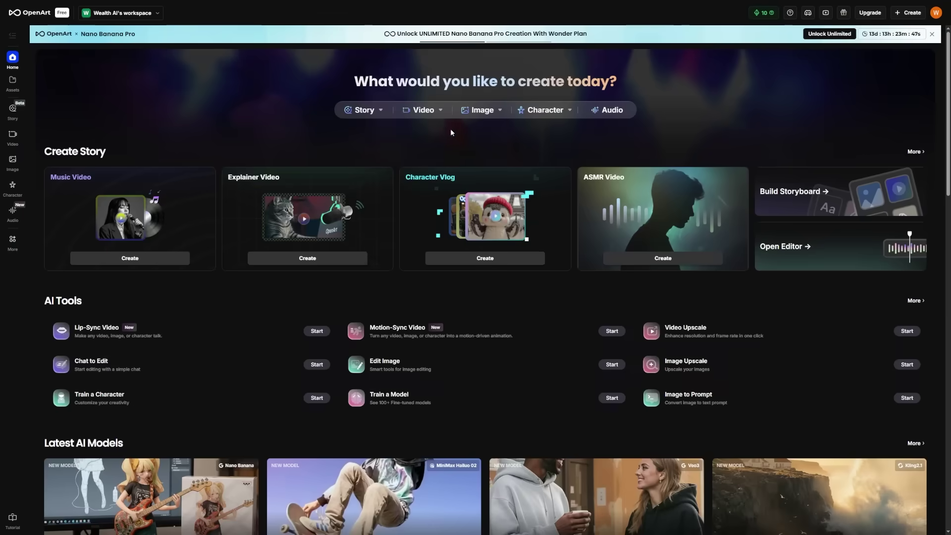
# - Open Image to Video and select Sora 2 as the video model
pyautogui.moveTo(429, 115)
pyautogui.click(428, 130)
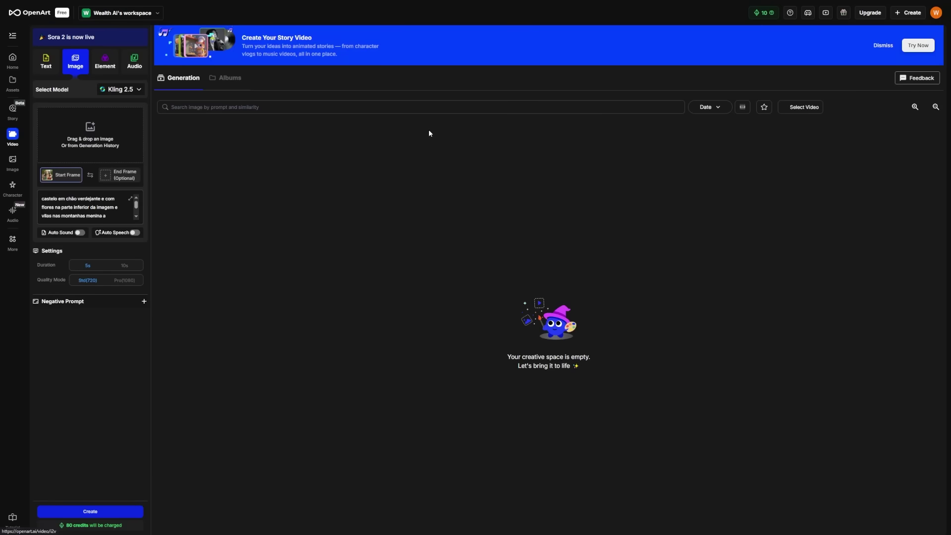
pyautogui.click(126, 90)
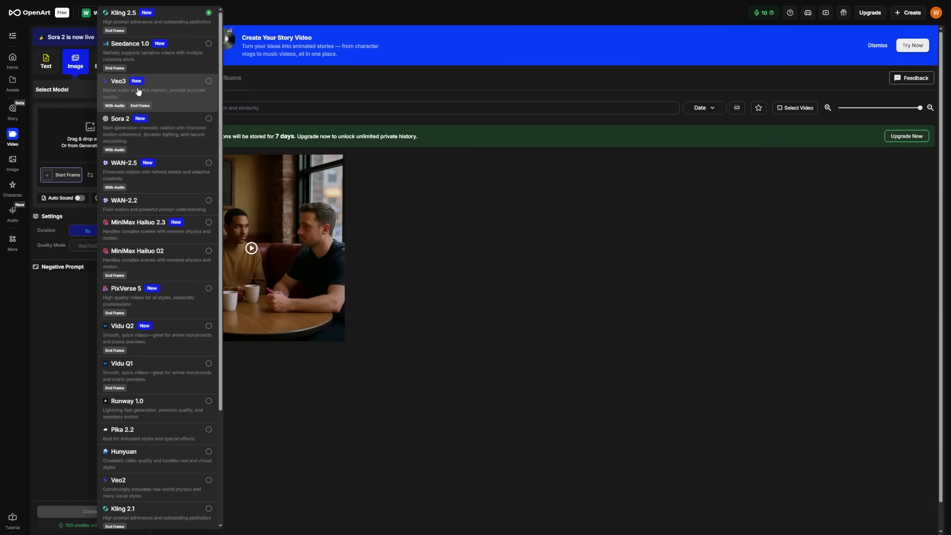
pyautogui.click(190, 130)
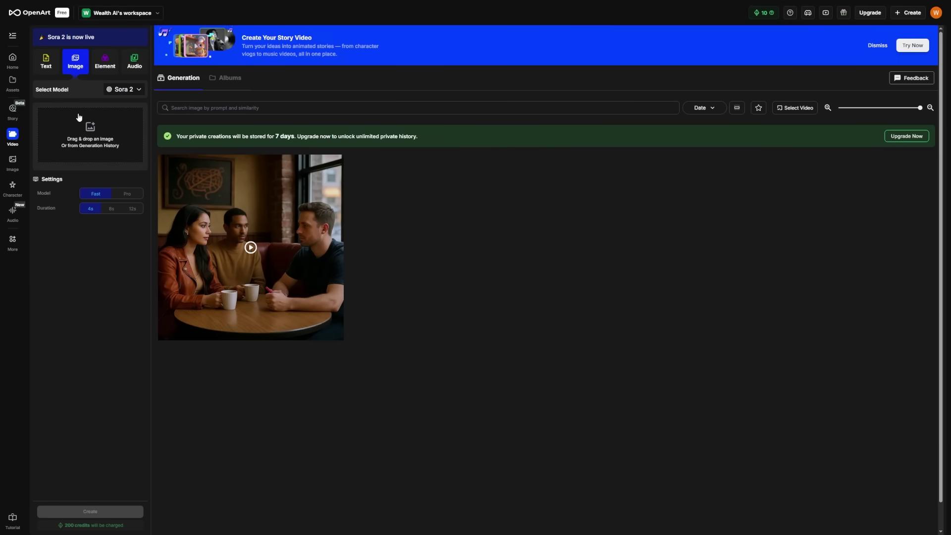
# - Attach the first tiger image from generation history as the start image, cropped 16:9
pyautogui.click(92, 145)
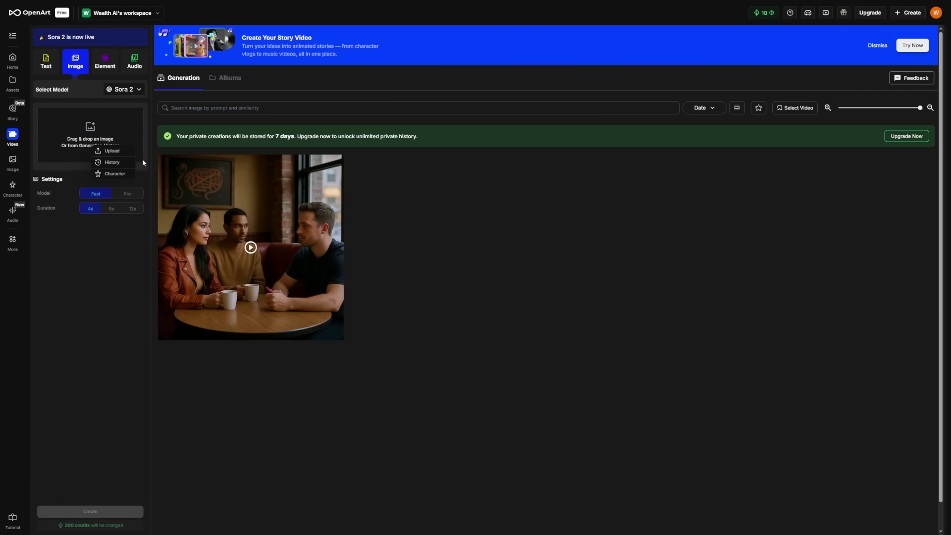
pyautogui.click(113, 163)
pyautogui.click(320, 238)
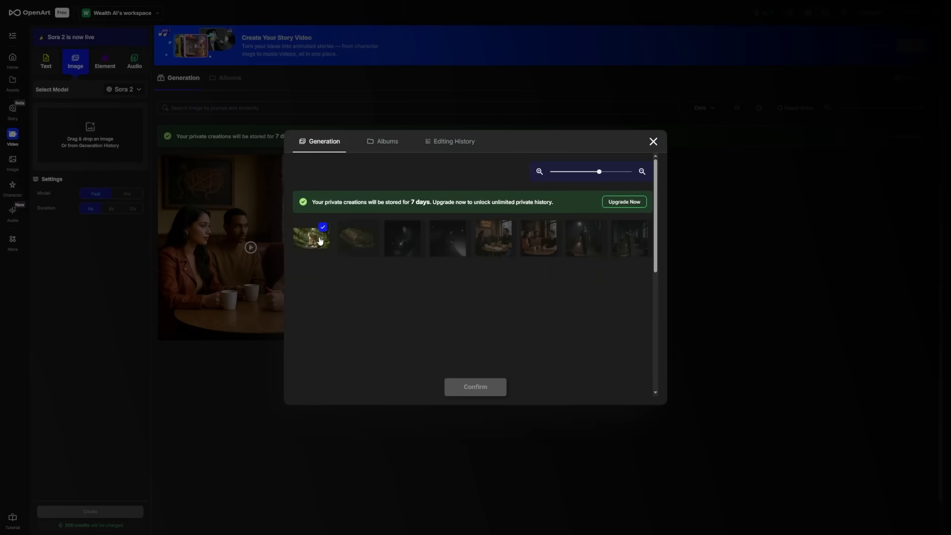
pyautogui.click(493, 388)
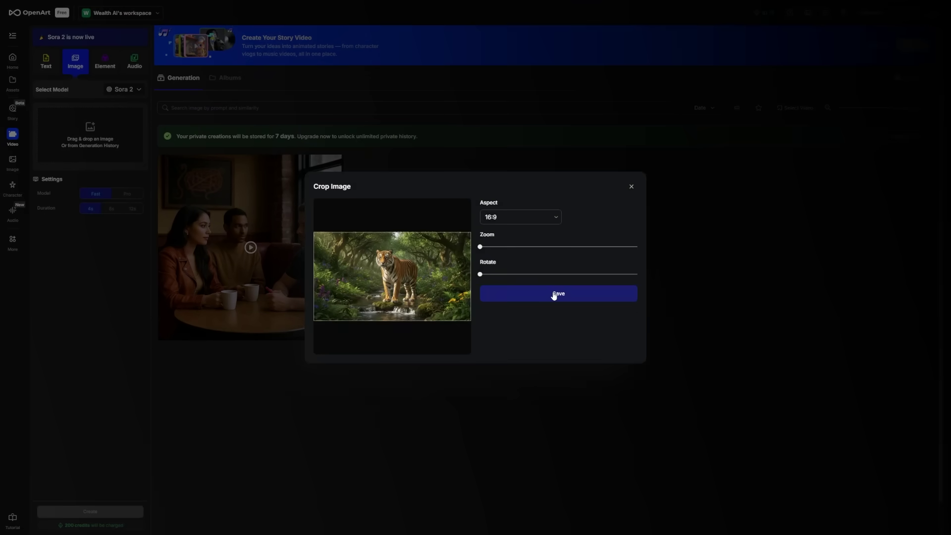
pyautogui.click(556, 294)
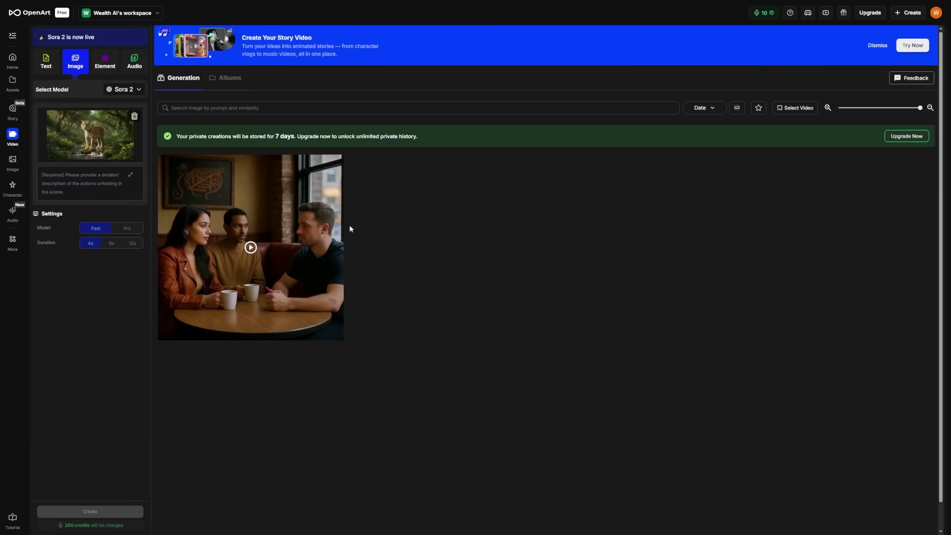
pyautogui.click(42, 175)
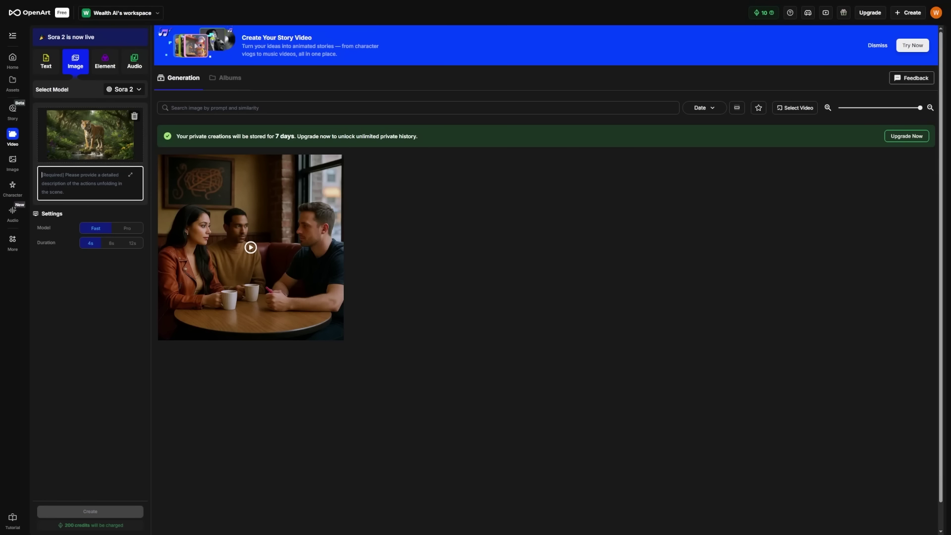
# - Paste the tiger-charges-and-roars prompt, create the 4-second Fast Sora 2 video, and open it
pyautogui.write('The tiger runs toward the camera and then roars aggressively')
pyautogui.click(893, 283)
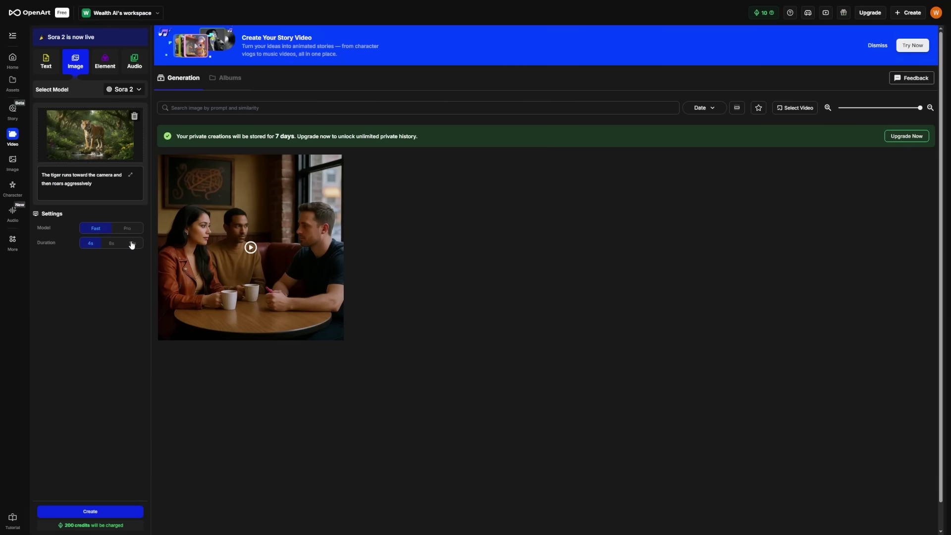
pyautogui.click(100, 511)
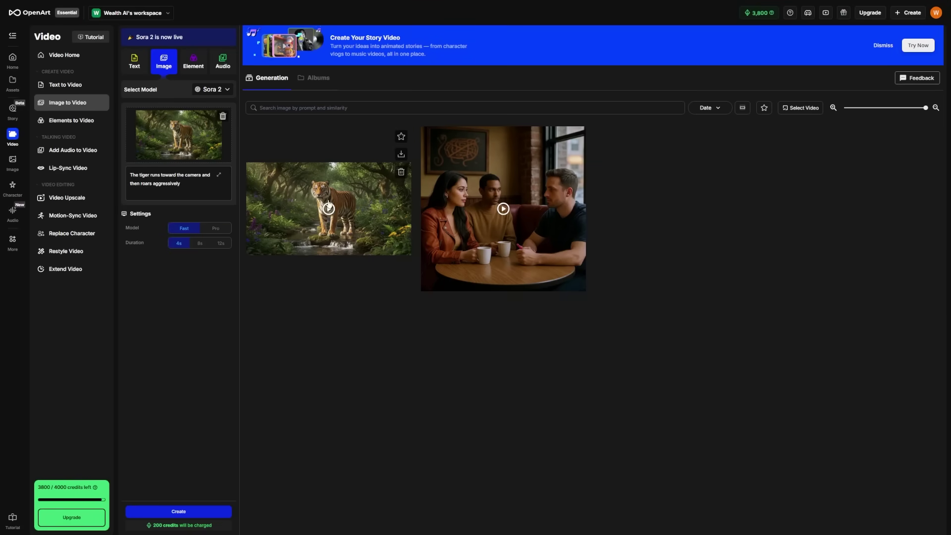
pyautogui.click(366, 211)
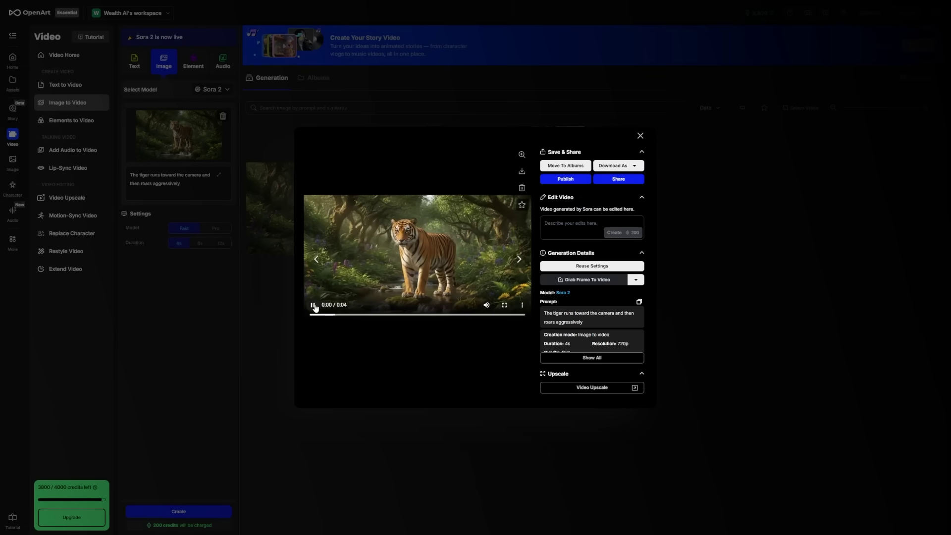
# - Replay the 4-second tiger clip from the start to watch it charge and roar
pyautogui.click(394, 301)
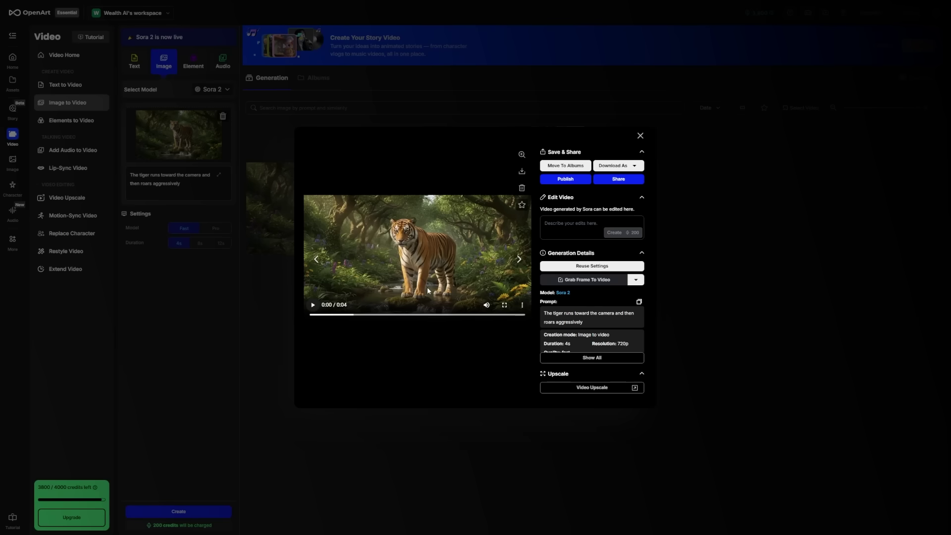
pyautogui.click(312, 306)
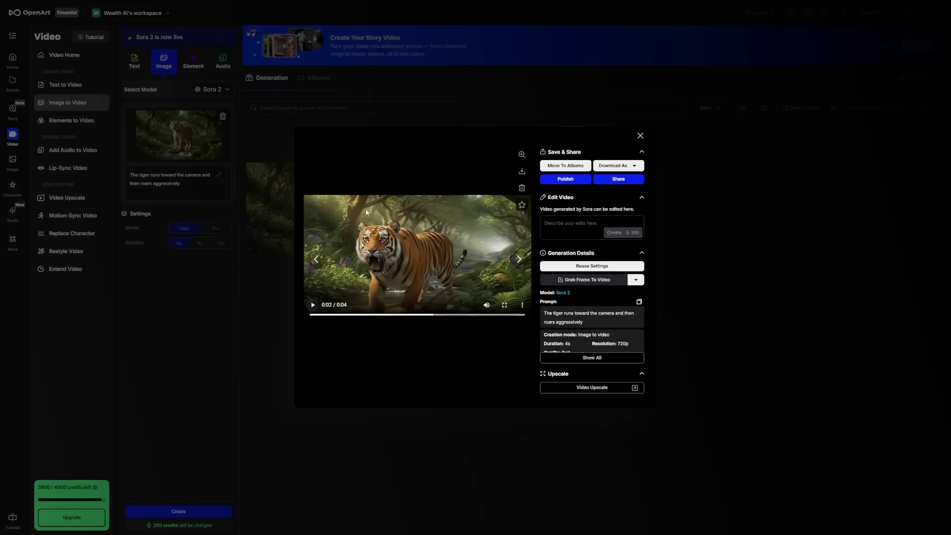
pyautogui.click(569, 225)
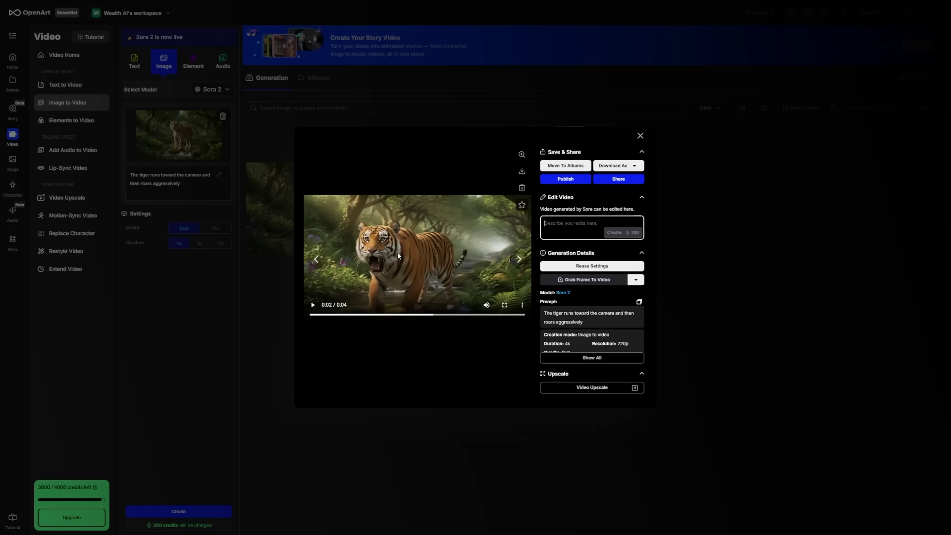
# - Enter the edit 'slow motion, soft focus, wider view' on one line and create the edited clip
pyautogui.press('Escape')
pyautogui.write('soft focus, wider view')
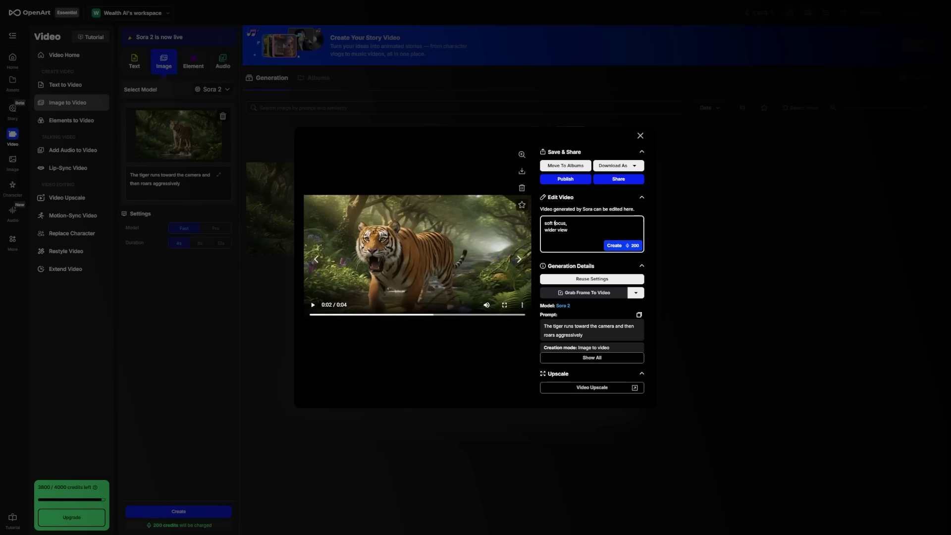
pyautogui.press('BackSpace')
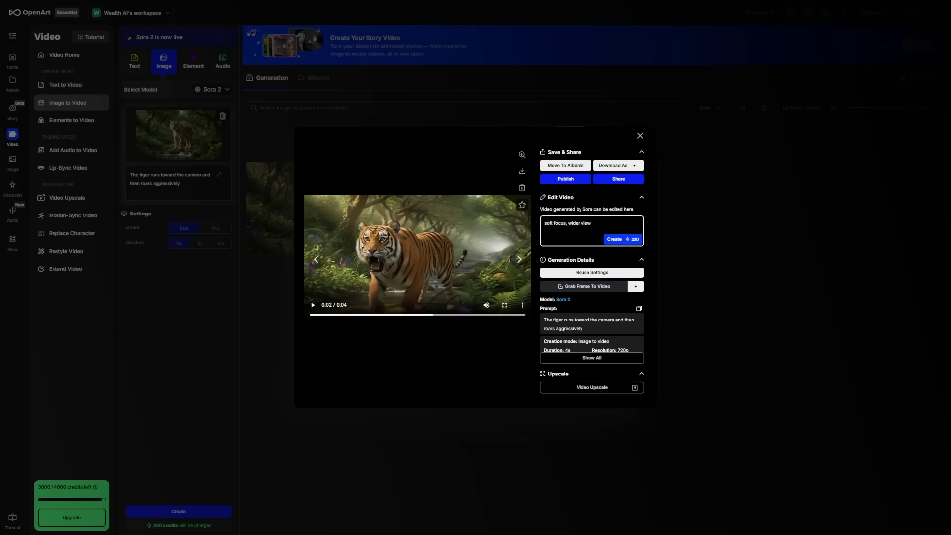
pyautogui.write('slow motion,')
pyautogui.click(620, 241)
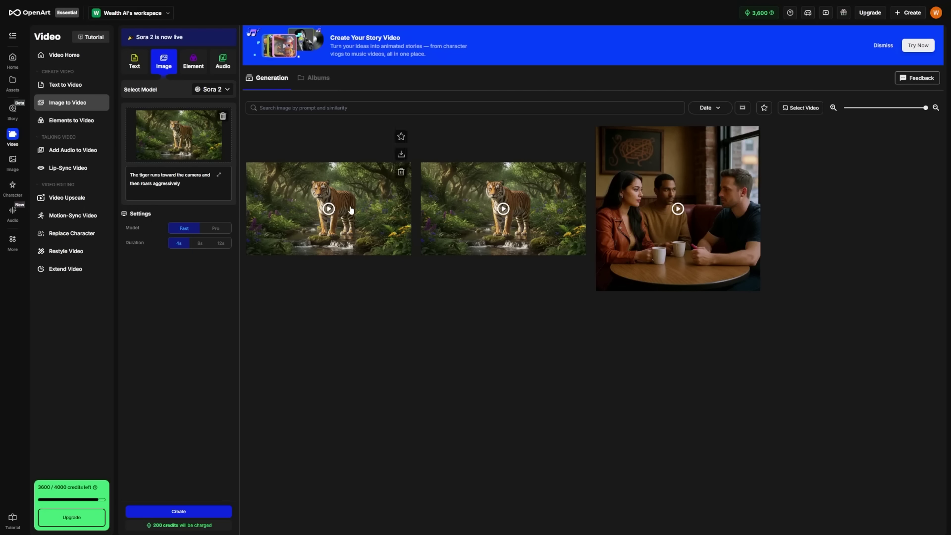
pyautogui.click(349, 208)
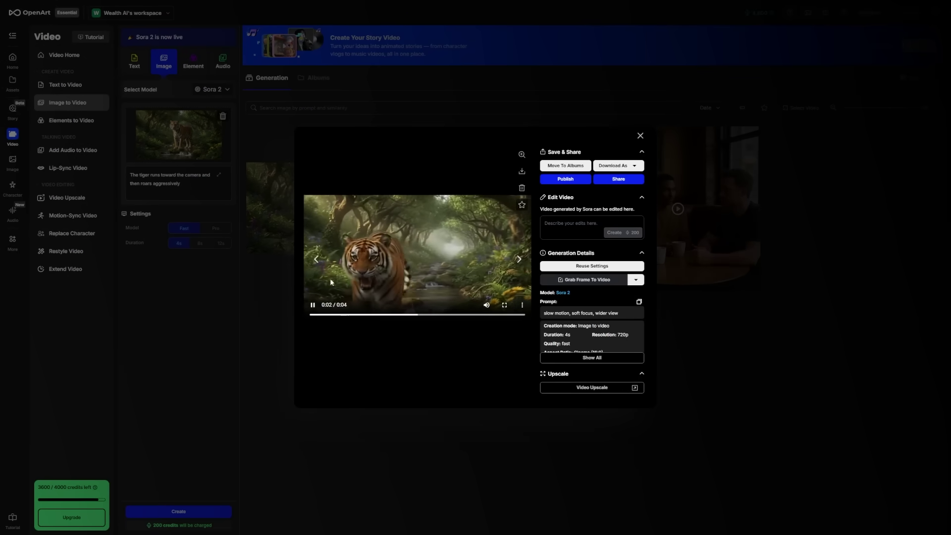
pyautogui.click(312, 306)
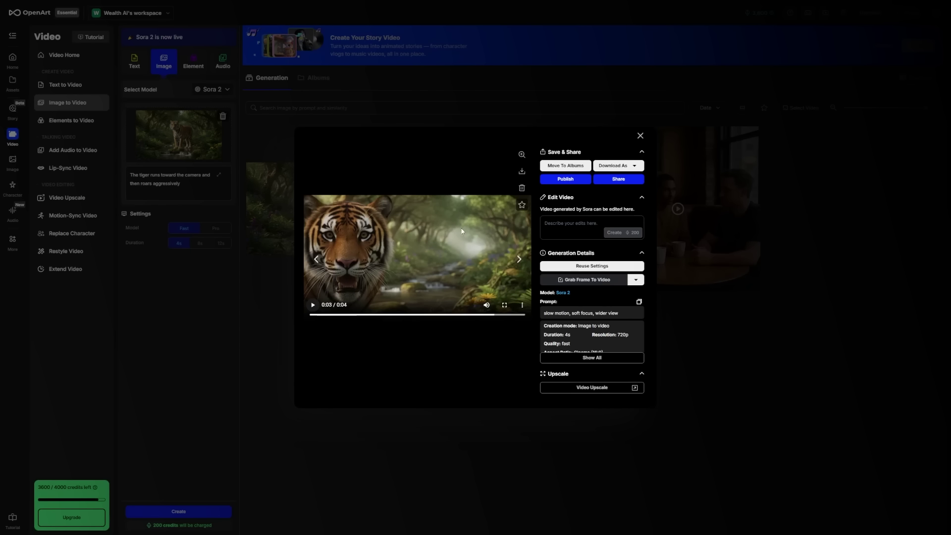
pyautogui.click(729, 280)
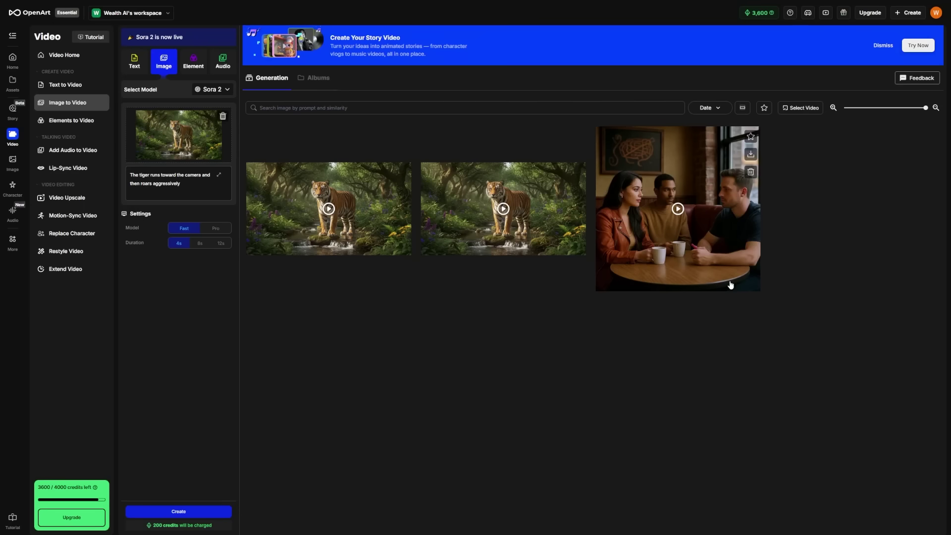
pyautogui.moveTo(379, 183)
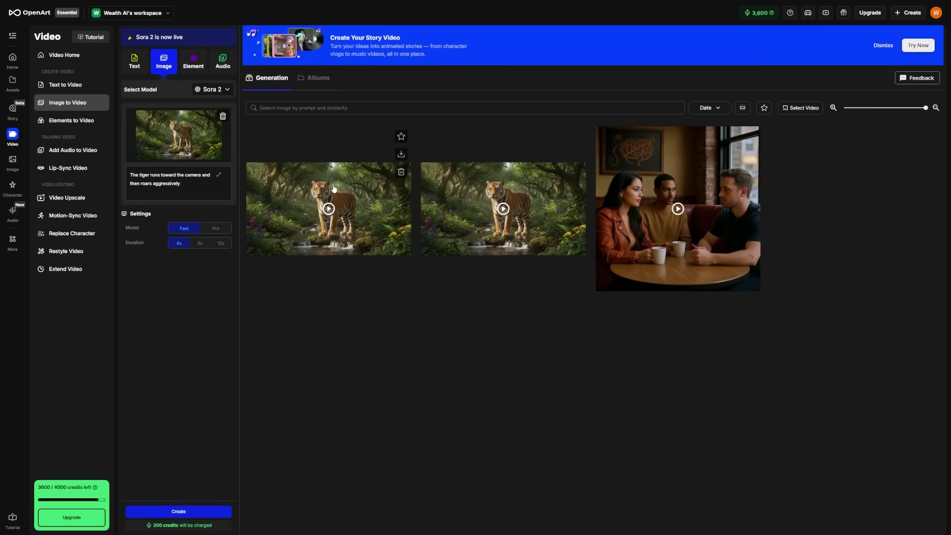
pyautogui.click(371, 181)
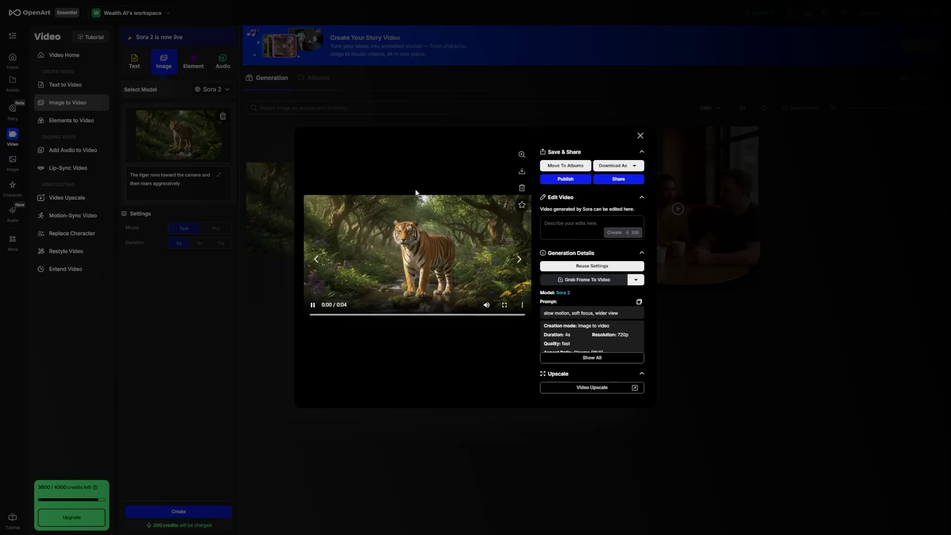
pyautogui.click(410, 242)
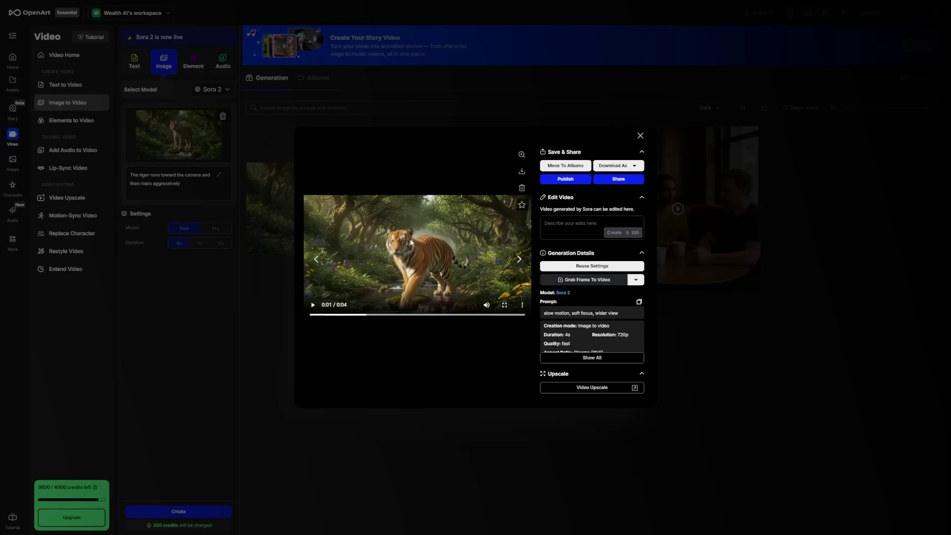
pyautogui.click(623, 166)
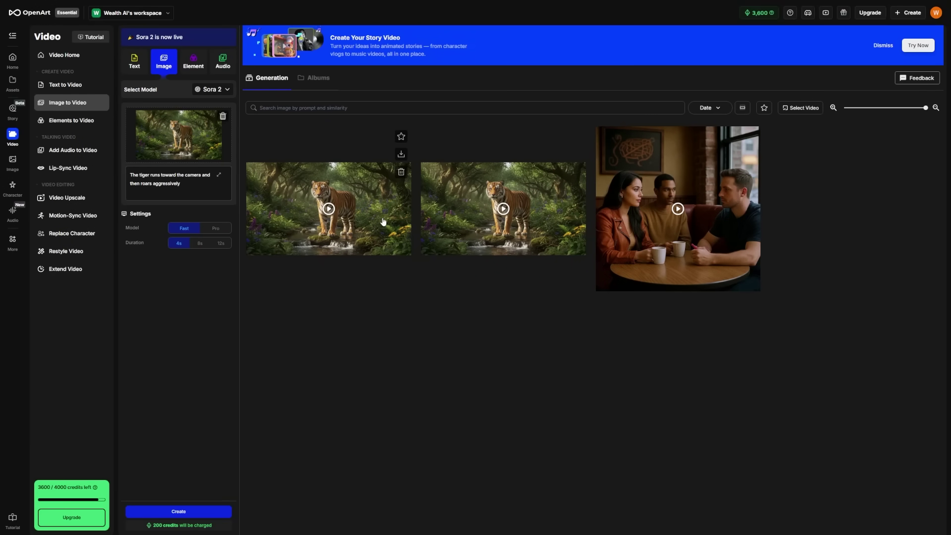
pyautogui.hotkey('ctrl', 'a')
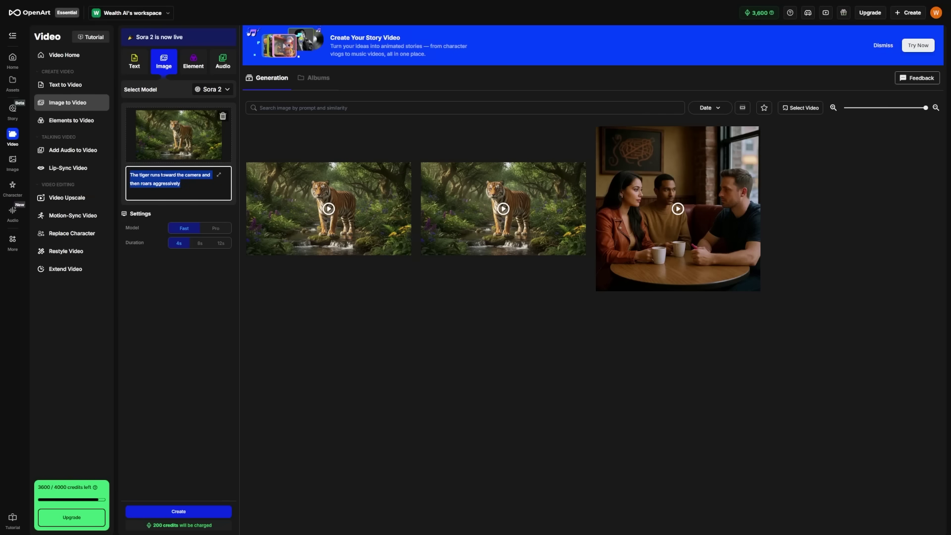
pyautogui.click(161, 175)
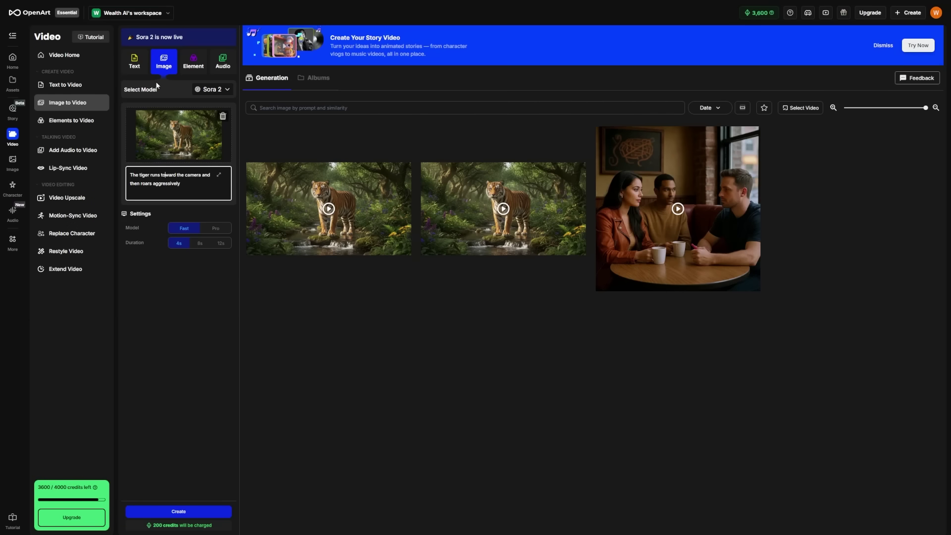
pyautogui.moveTo(334, 167)
pyautogui.click(364, 214)
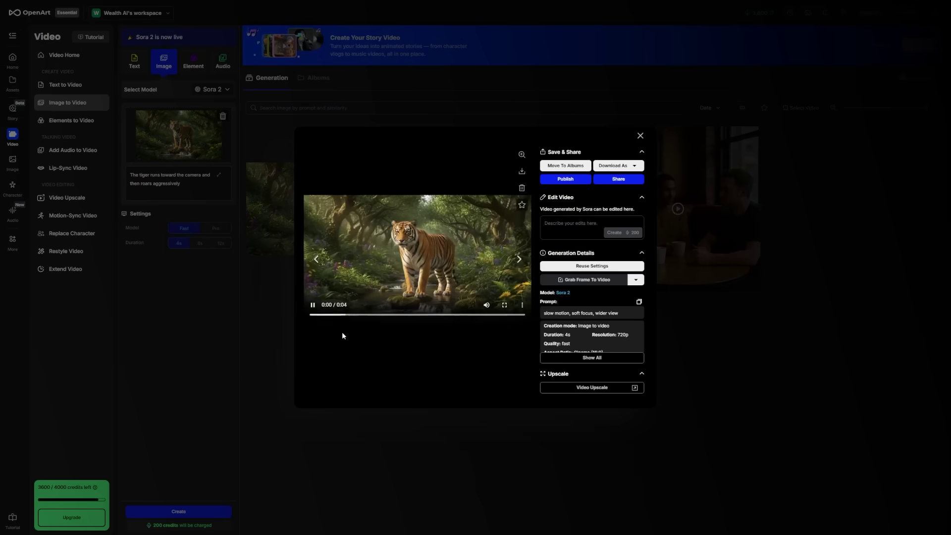
pyautogui.click(484, 306)
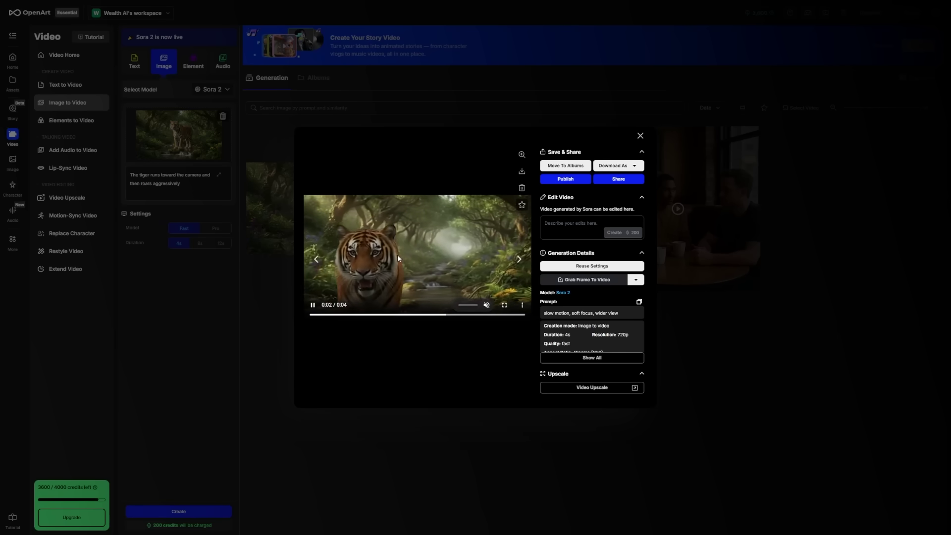
pyautogui.click(676, 280)
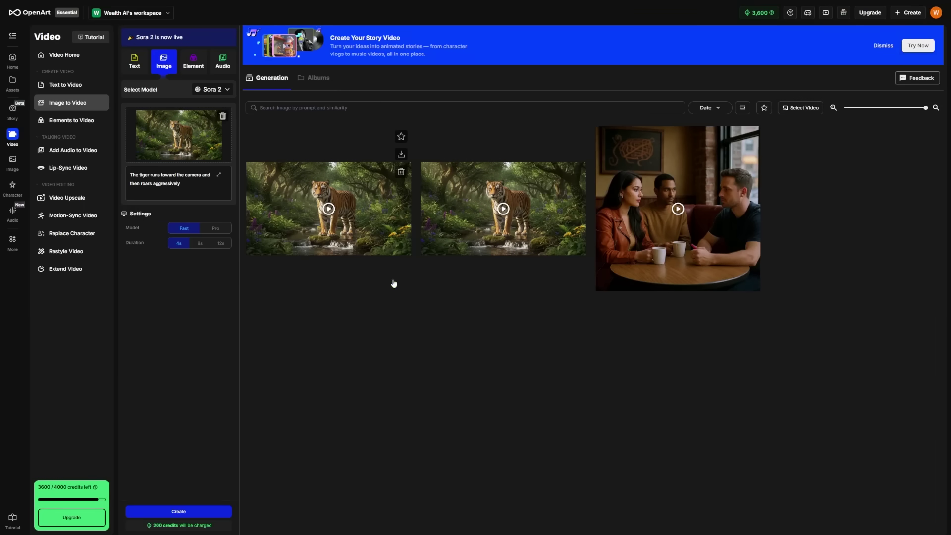